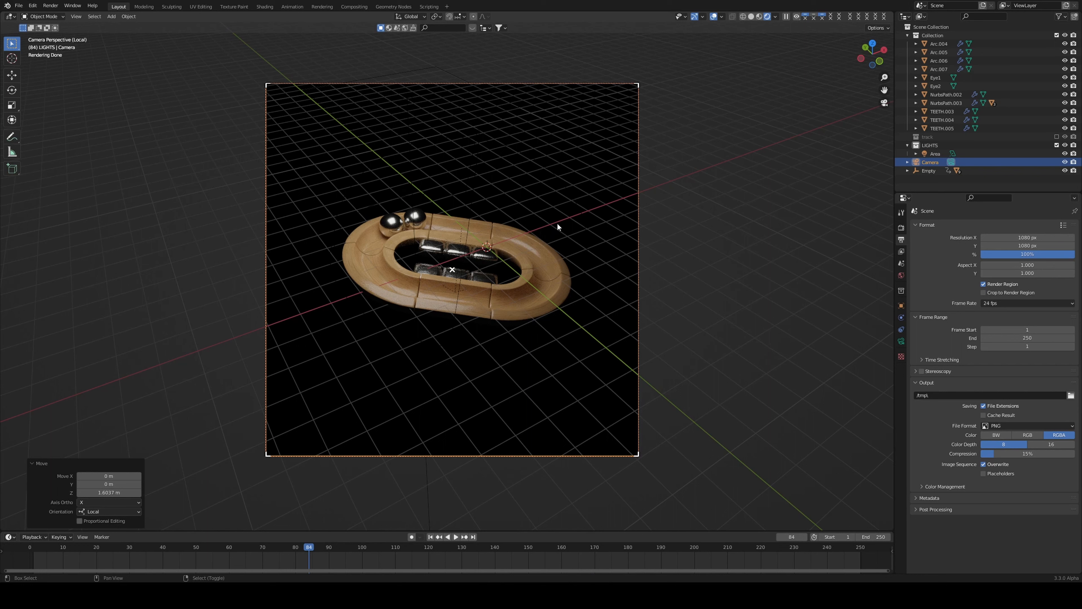
Add a mesh plane, scale it up to about 19.35 times its size, and save the file.
{"action": "key", "text": "shift+a"}
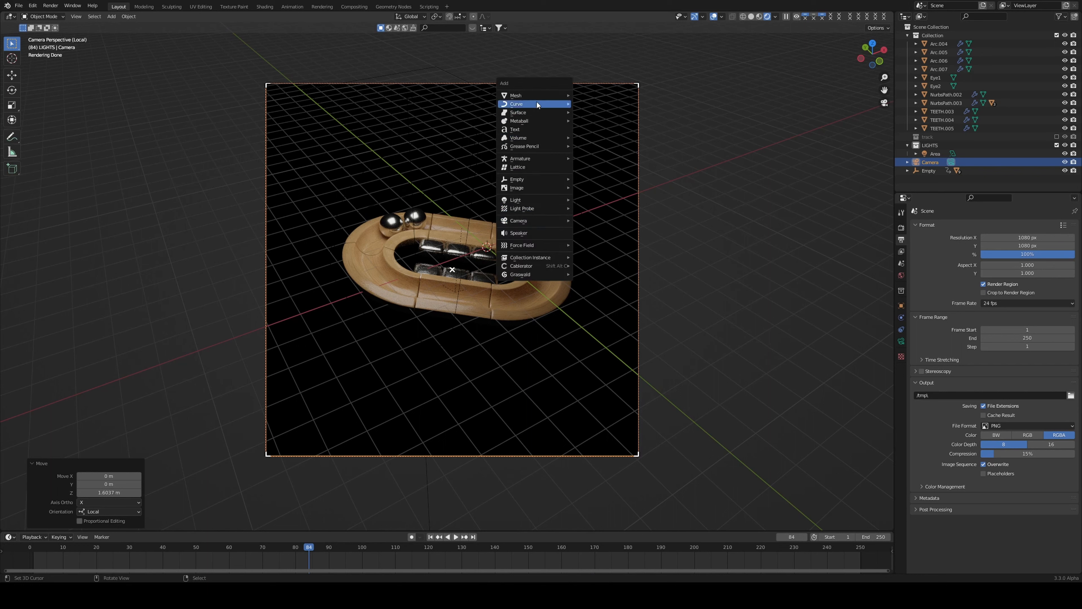
{"action": "left_click", "coordinate": [590, 96]}
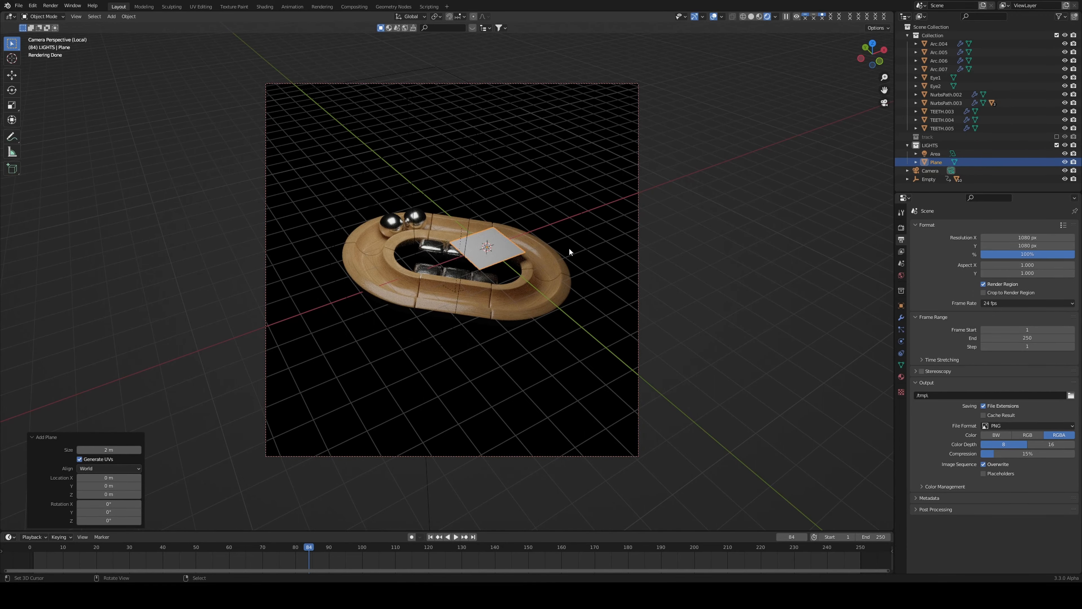
{"action": "key", "text": "s"}
{"action": "left_click", "coordinate": [745, 274]}
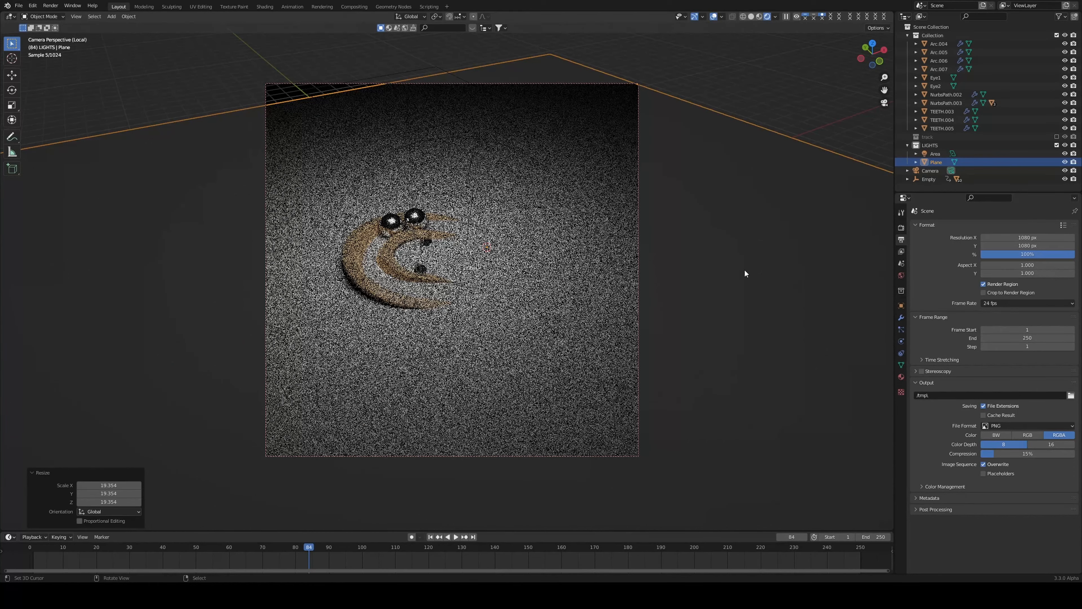
{"action": "key", "text": "ctrl+s"}
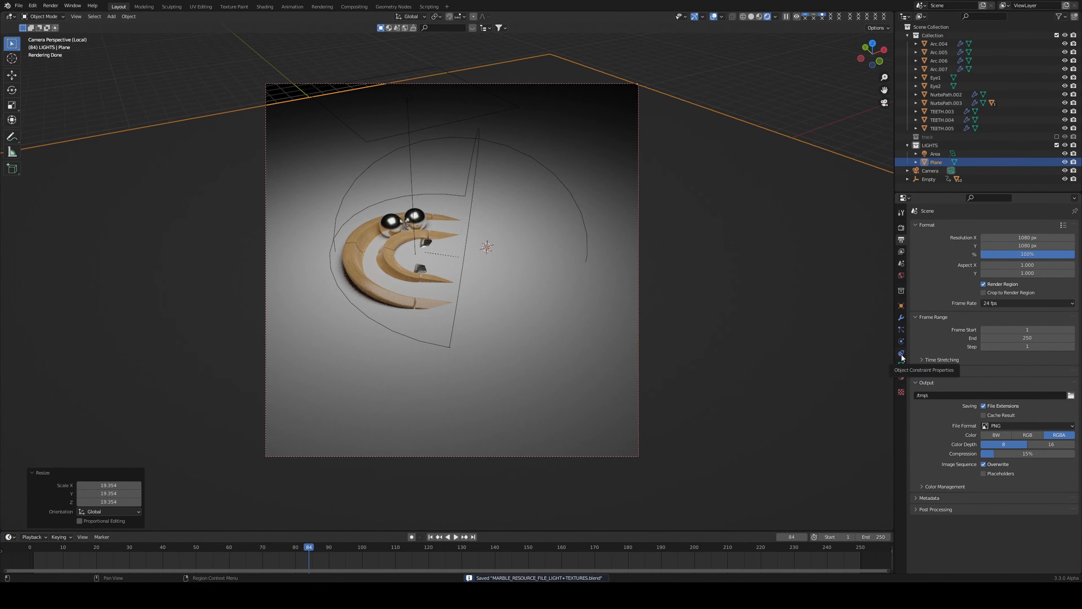
Add a Track To constraint to the plane with the Camera as its target.
{"action": "left_click", "coordinate": [902, 355]}
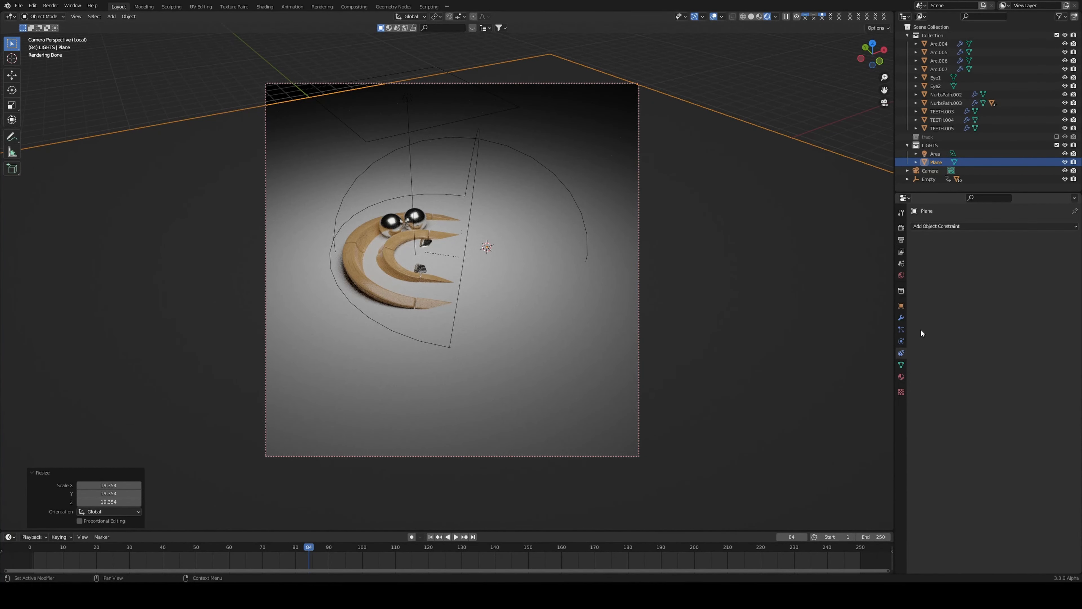
{"action": "left_click", "coordinate": [967, 227]}
{"action": "left_click", "coordinate": [982, 285]}
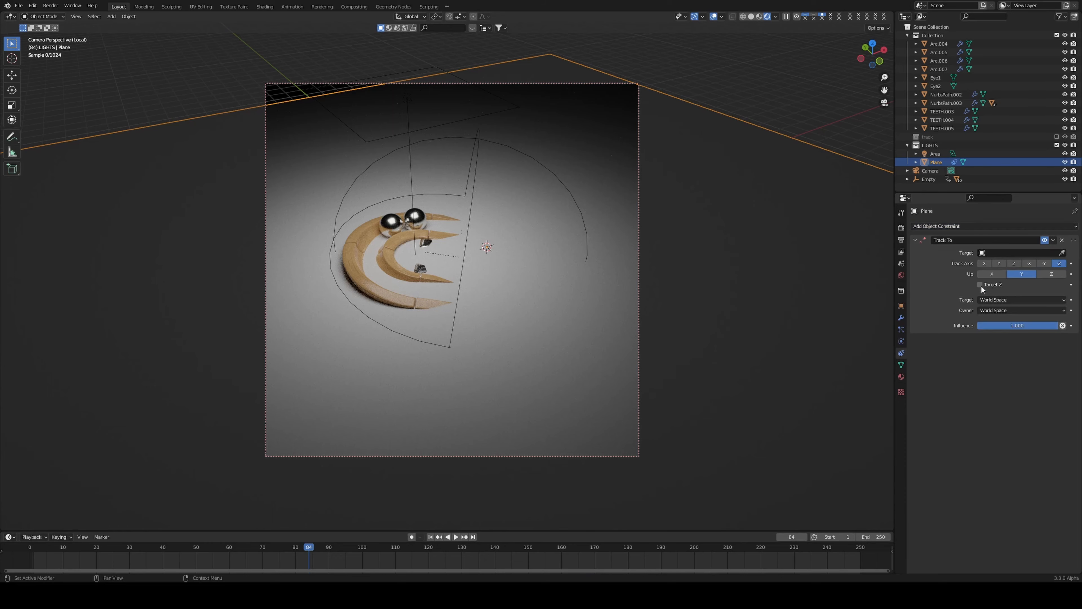
{"action": "left_click", "coordinate": [998, 253]}
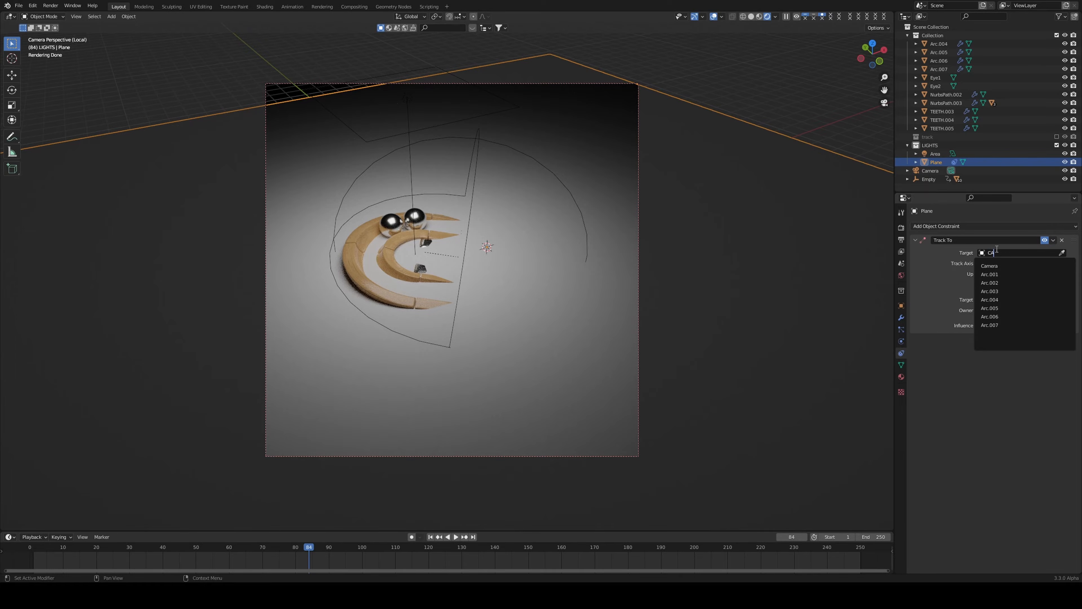
{"action": "left_click", "coordinate": [989, 266]}
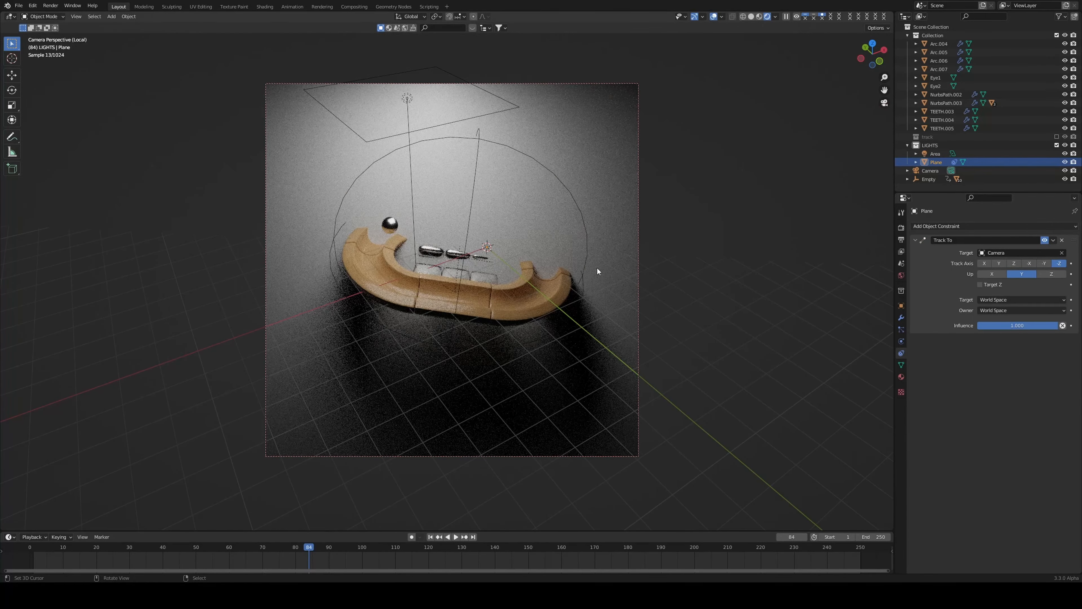
{"action": "scroll", "coordinate": [597, 266], "scroll_direction": "down", "scroll_amount": 2}
{"action": "middle_click_drag", "start_coordinate": [635, 277], "coordinate": [376, 199]}
{"action": "middle_click_drag", "start_coordinate": [519, 214], "coordinate": [382, 214]}
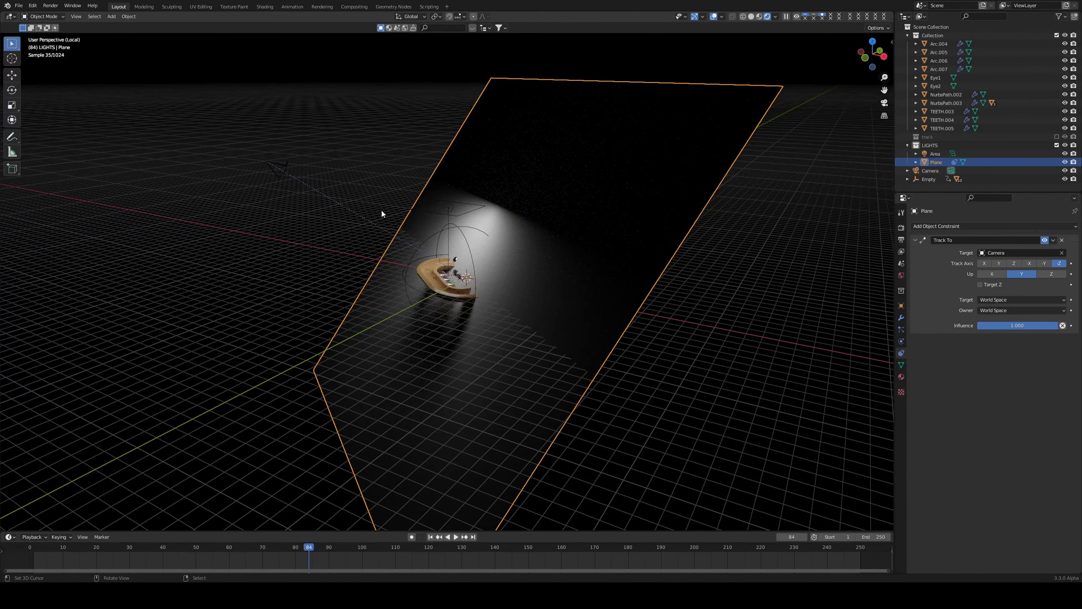
{"action": "key", "text": "g"}
{"action": "key", "text": "z"}
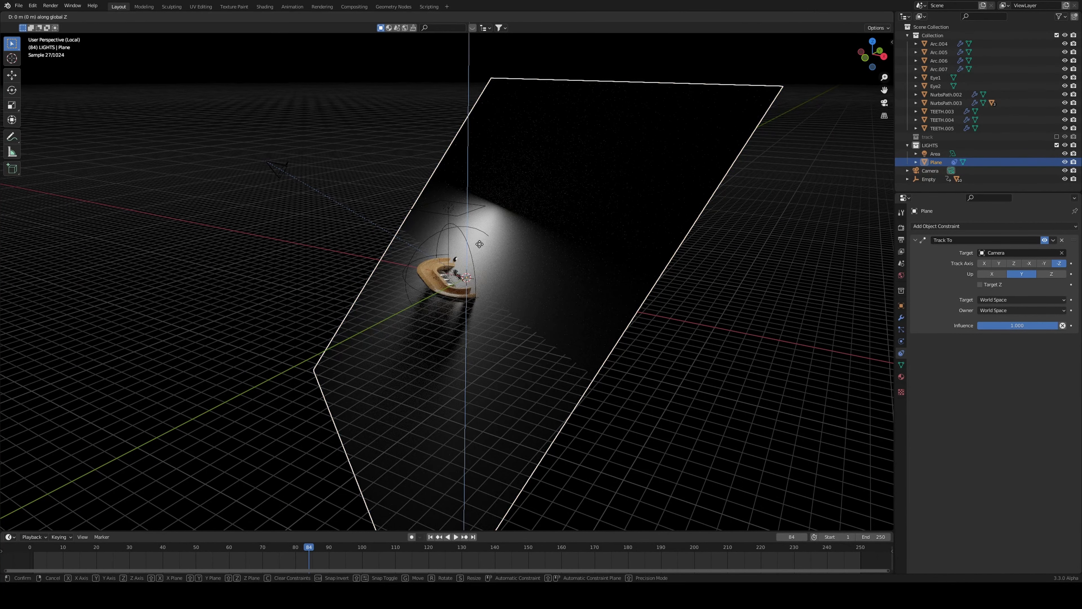
{"action": "right_click", "coordinate": [497, 248]}
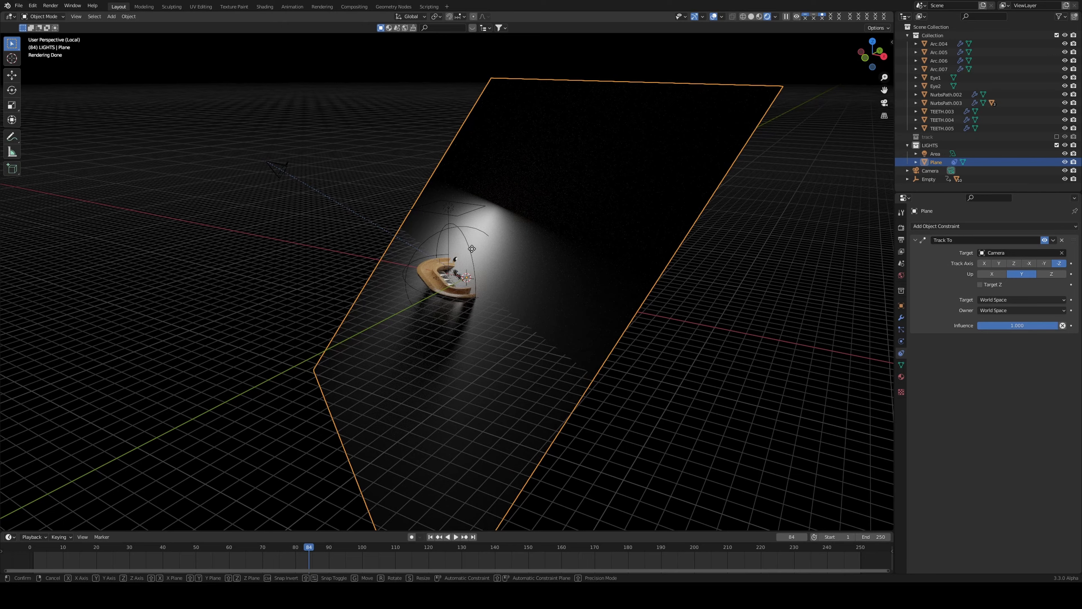
Move the plane about 9.8 m along its local Z axis so it sits behind the model as a backdrop.
{"action": "key", "text": "g"}
{"action": "key", "text": "z"}
{"action": "key", "text": "z"}
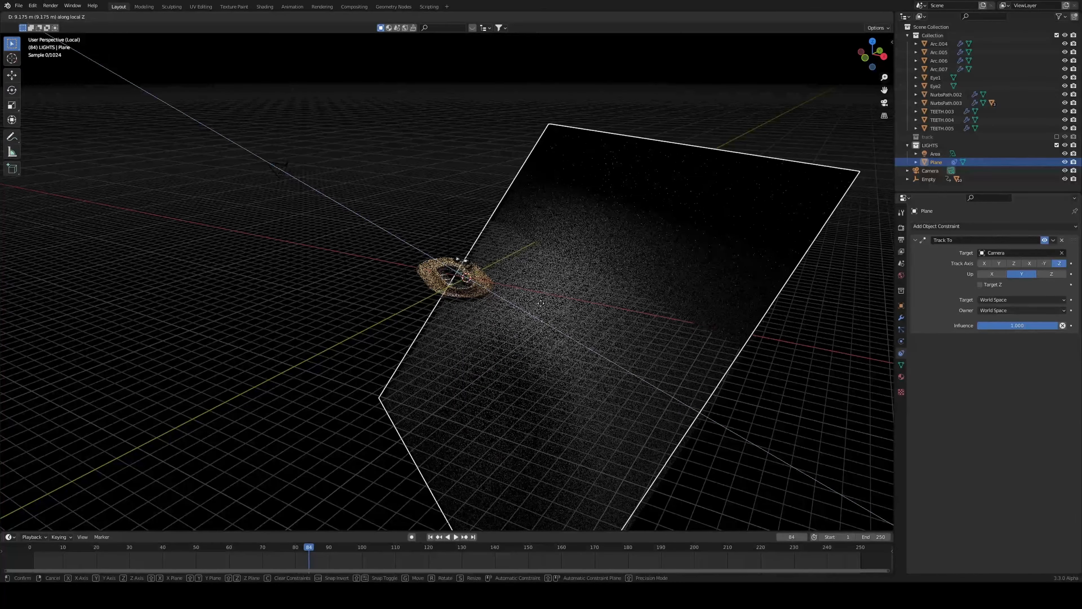
{"action": "left_click", "coordinate": [534, 327]}
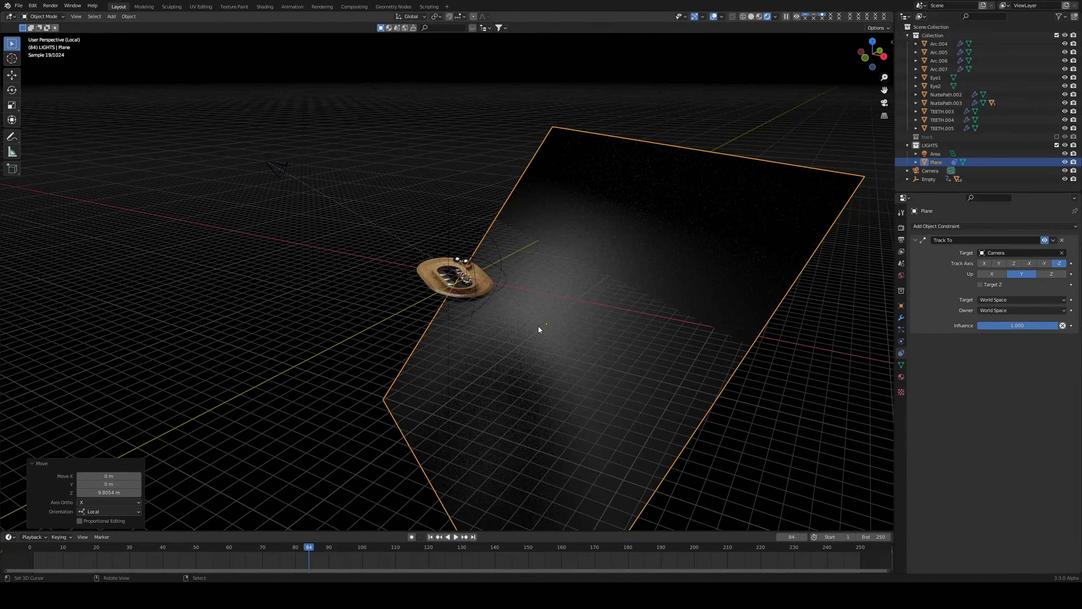
{"action": "key", "text": "KP_0"}
{"action": "scroll", "coordinate": [539, 325], "scroll_direction": "up", "scroll_amount": 2}
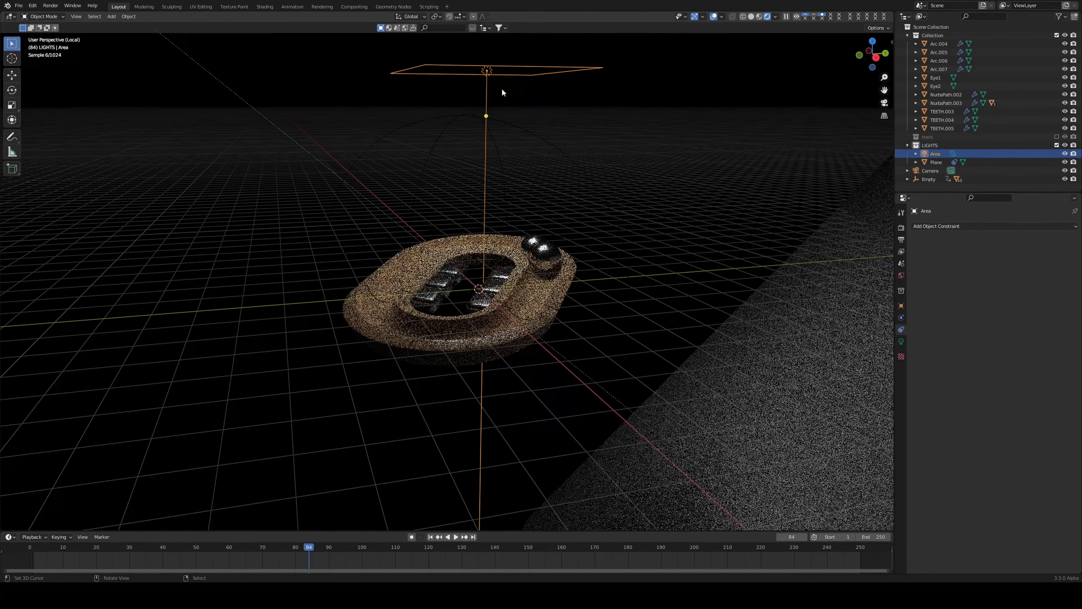
Duplicate the area light above the model and place the copy about 3.1 m along X and 6.8 m lower.
{"action": "scroll", "coordinate": [502, 88], "scroll_direction": "down", "scroll_amount": 2}
{"action": "middle_click_drag", "start_coordinate": [531, 153], "coordinate": [453, 134], "text": "shift"}
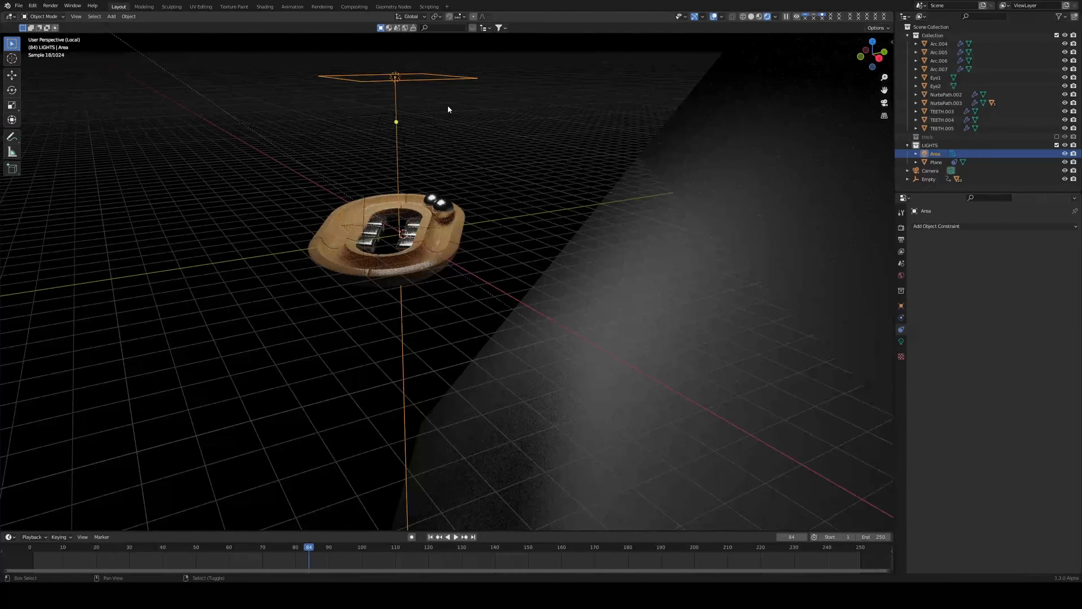
{"action": "key", "text": "shift+d"}
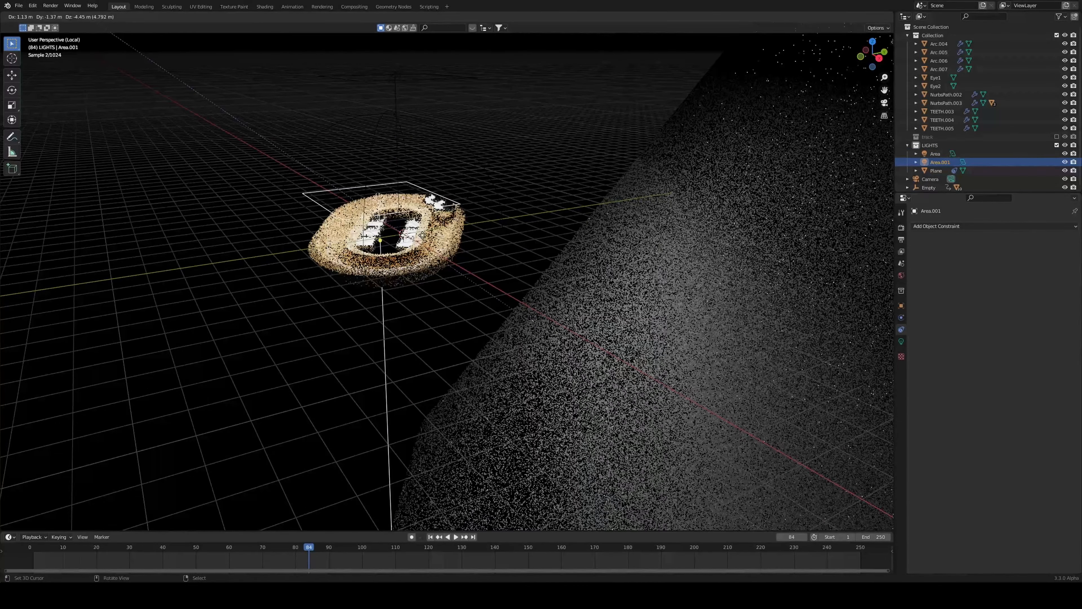
{"action": "left_click", "coordinate": [482, 301]}
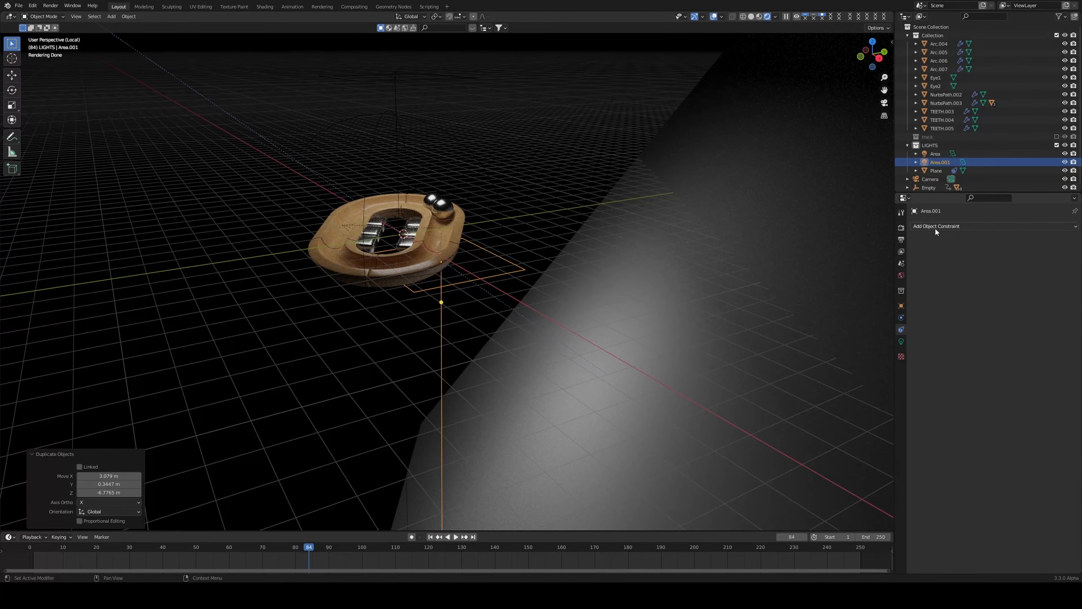
Add a Track To constraint to the duplicated area light with Plane as its target.
{"action": "left_click", "coordinate": [936, 227]}
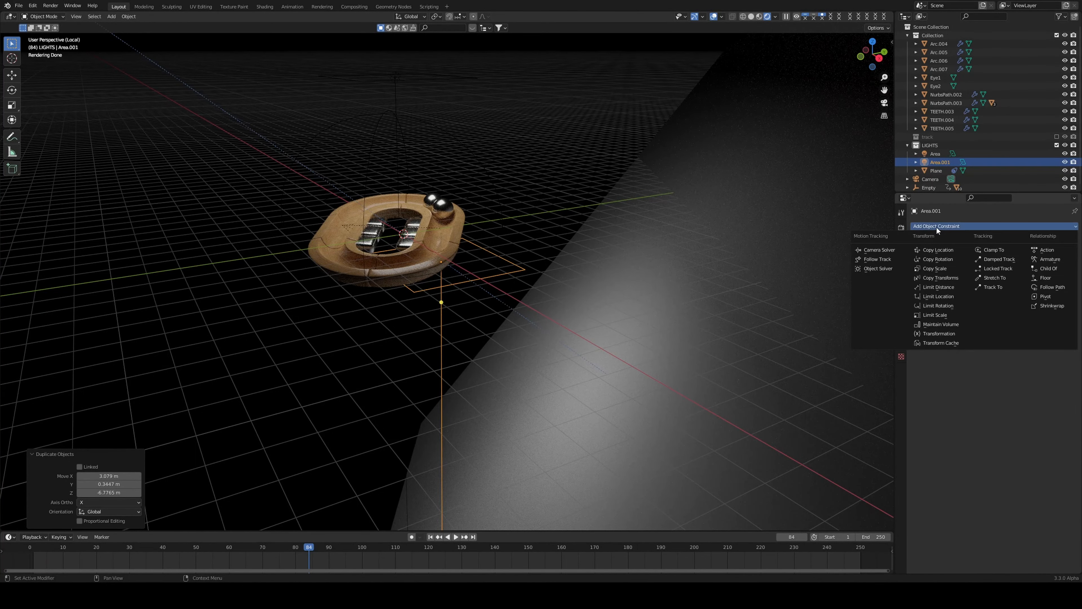
{"action": "left_click", "coordinate": [995, 288]}
{"action": "left_click", "coordinate": [989, 253]}
{"action": "type", "text": "u"}
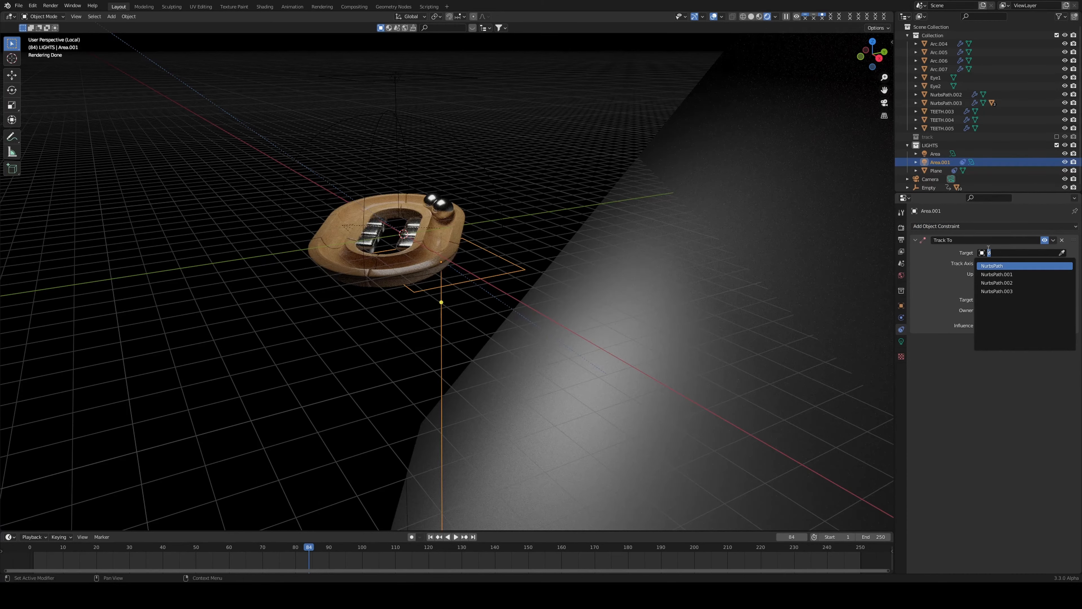
{"action": "type", "text": "P"}
{"action": "left_click", "coordinate": [985, 265]}
Move the duplicated light about 2.5 m along its local Z axis toward the backdrop, and save the file.
{"action": "middle_click_drag", "start_coordinate": [485, 296], "coordinate": [431, 228]}
{"action": "key", "text": "g"}
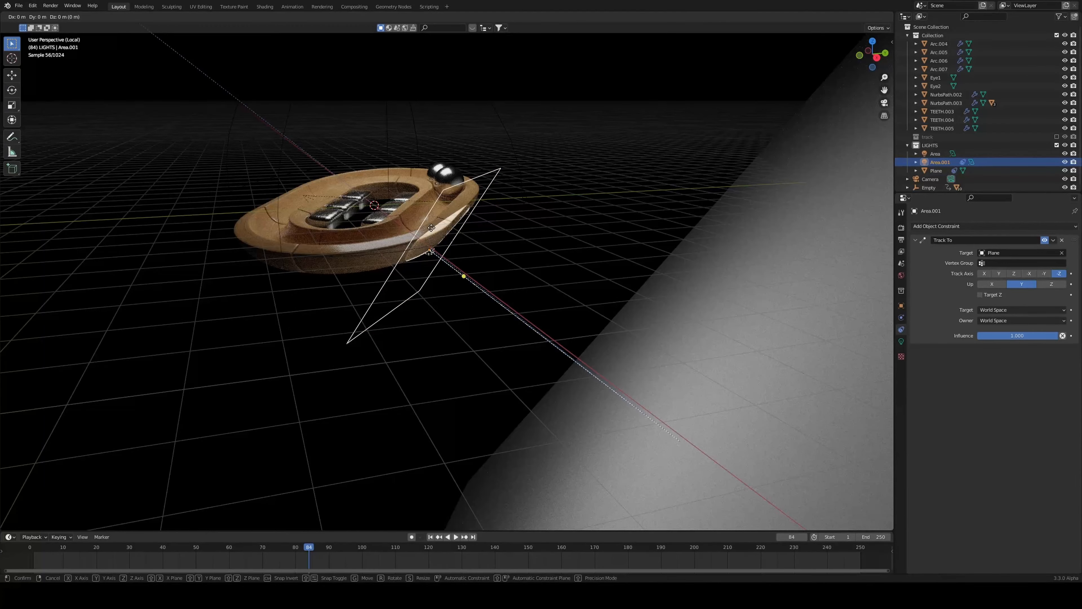
{"action": "key", "text": "z"}
{"action": "key", "text": "z"}
{"action": "left_click", "coordinate": [497, 285]}
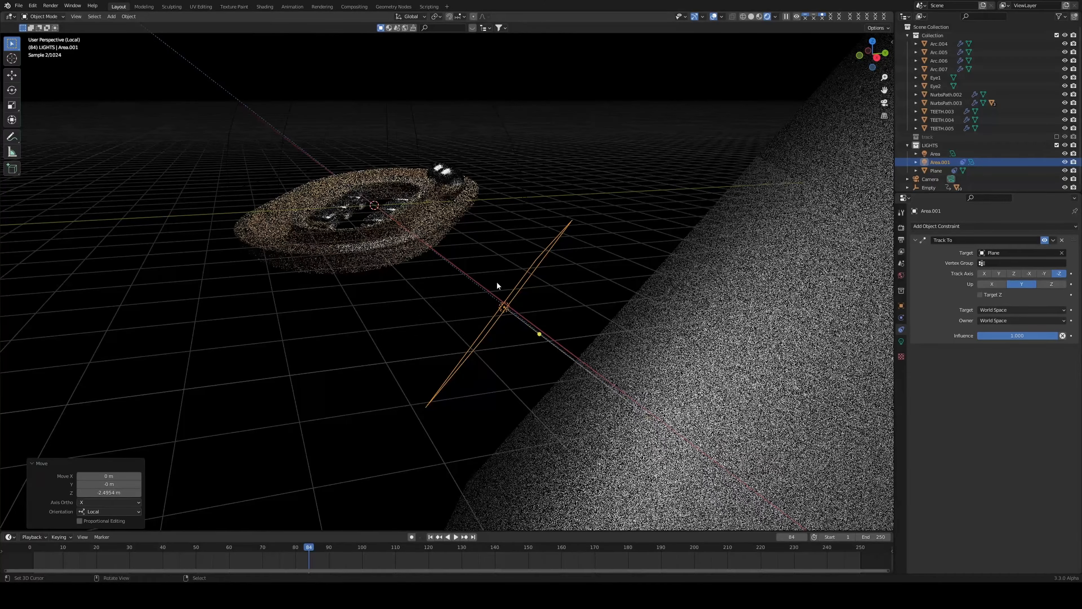
{"action": "middle_click_drag", "start_coordinate": [497, 282], "coordinate": [534, 293]}
{"action": "key", "text": "ctrl+s"}
{"action": "key", "text": "KP_0"}
{"action": "scroll", "coordinate": [533, 293], "scroll_direction": "up", "scroll_amount": 2}
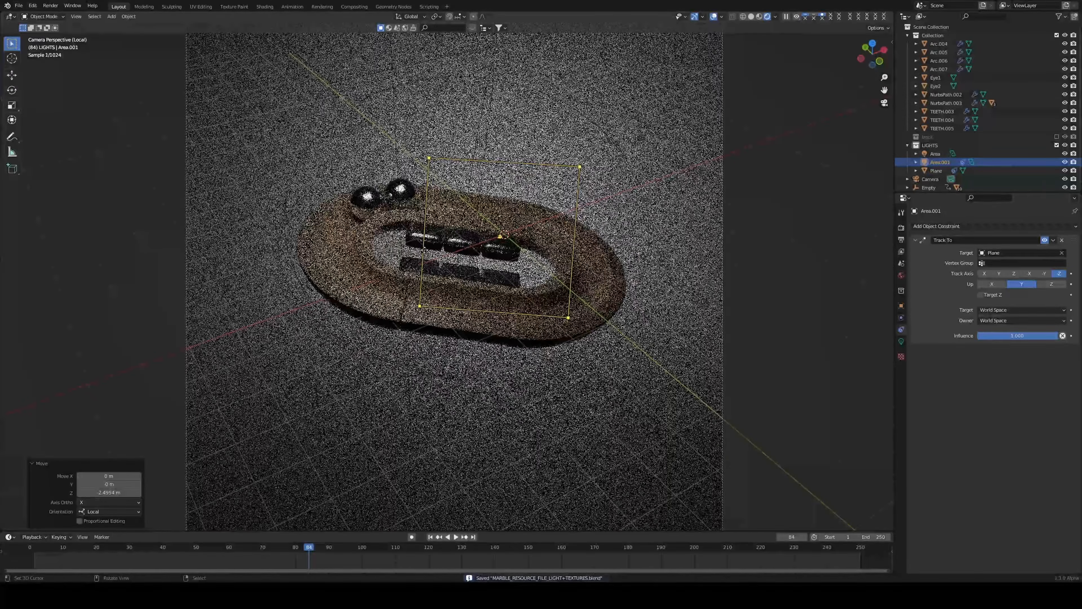
{"action": "key", "text": "g"}
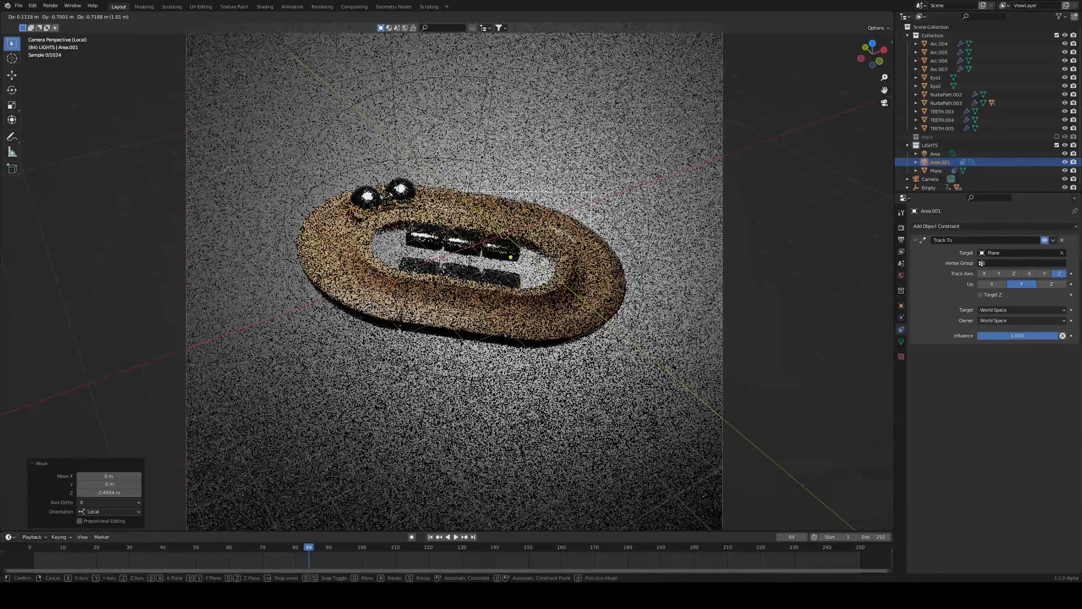
{"action": "key", "text": "ctrl"}
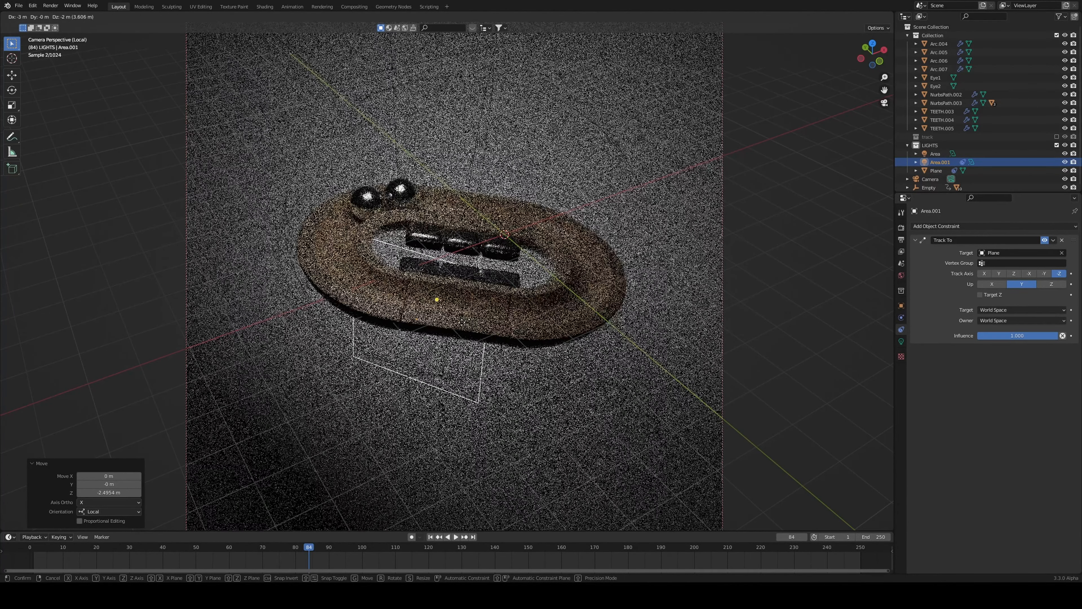
{"action": "right_click", "coordinate": [435, 299]}
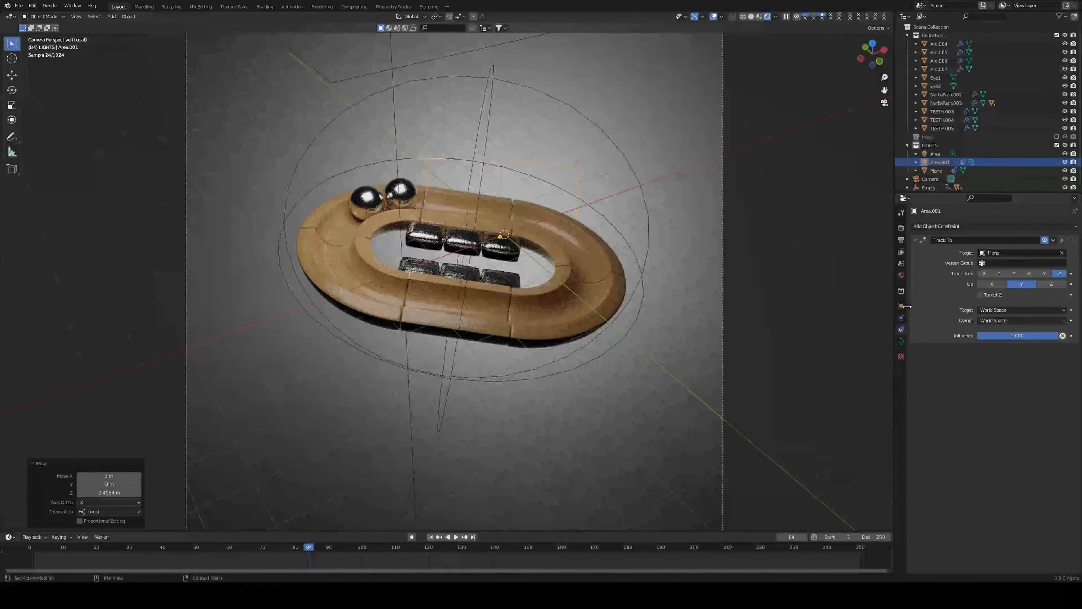
Enlarge the duplicated area light to a size of 7.69 m and change its shape to Disk.
{"action": "left_click", "coordinate": [901, 341]}
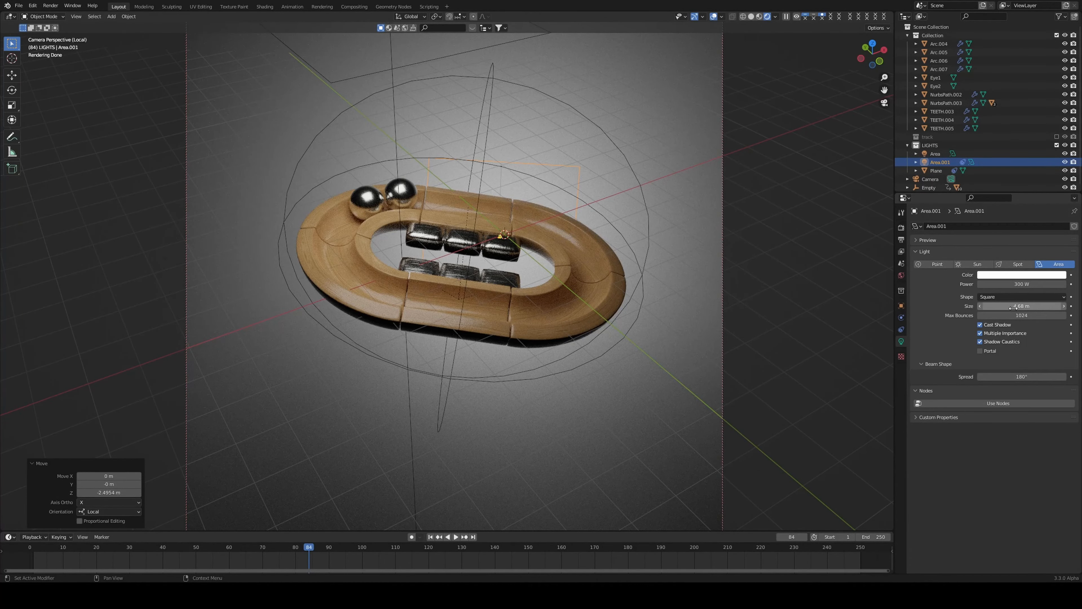
{"action": "left_click_drag", "start_coordinate": [1014, 308], "coordinate": [1040, 308]}
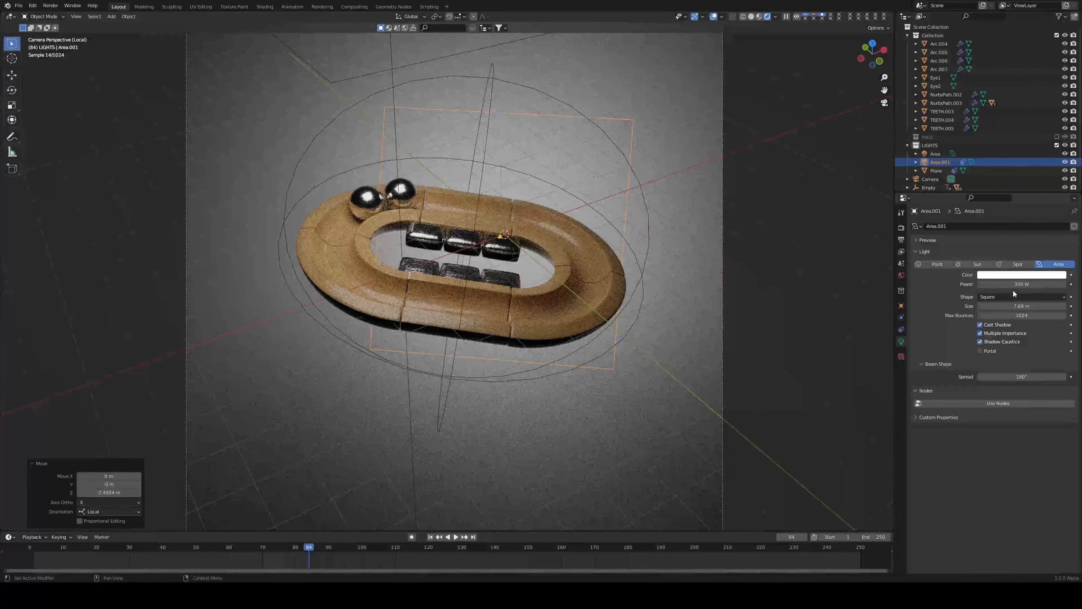
{"action": "left_click", "coordinate": [1011, 297]}
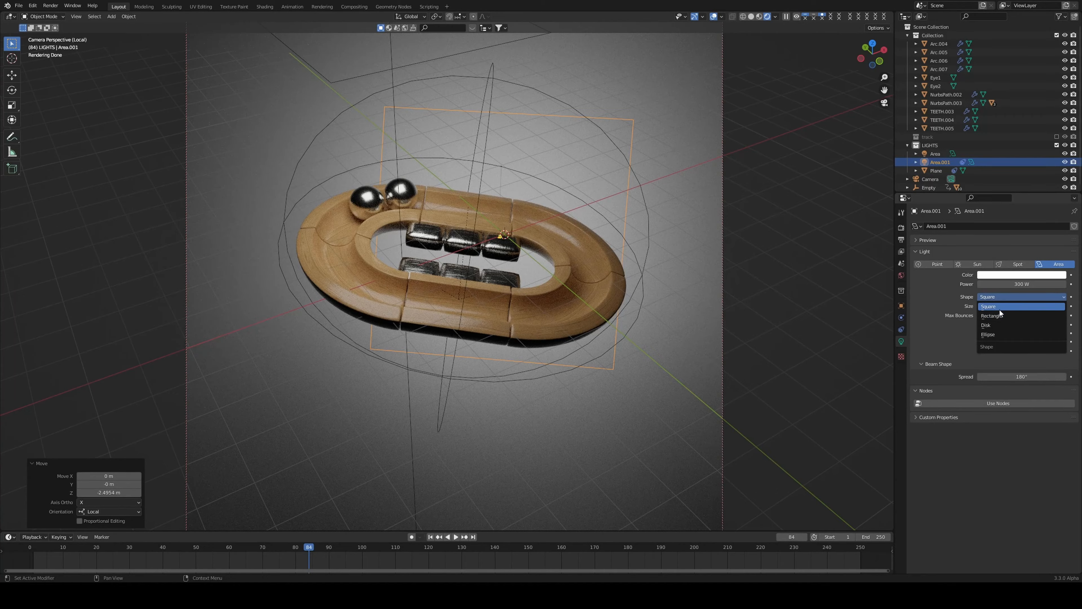
{"action": "left_click", "coordinate": [1001, 324]}
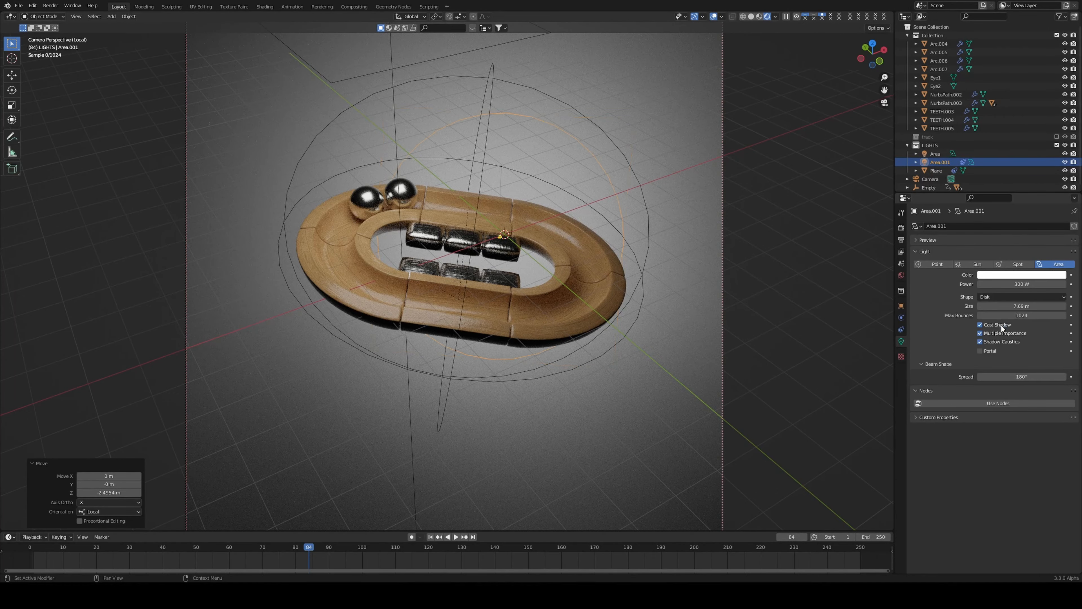
Reposition the disk light in the camera view so it sits more centrally behind the wooden ring.
{"action": "scroll", "coordinate": [451, 269], "scroll_direction": "down", "scroll_amount": 3}
{"action": "key", "text": "g"}
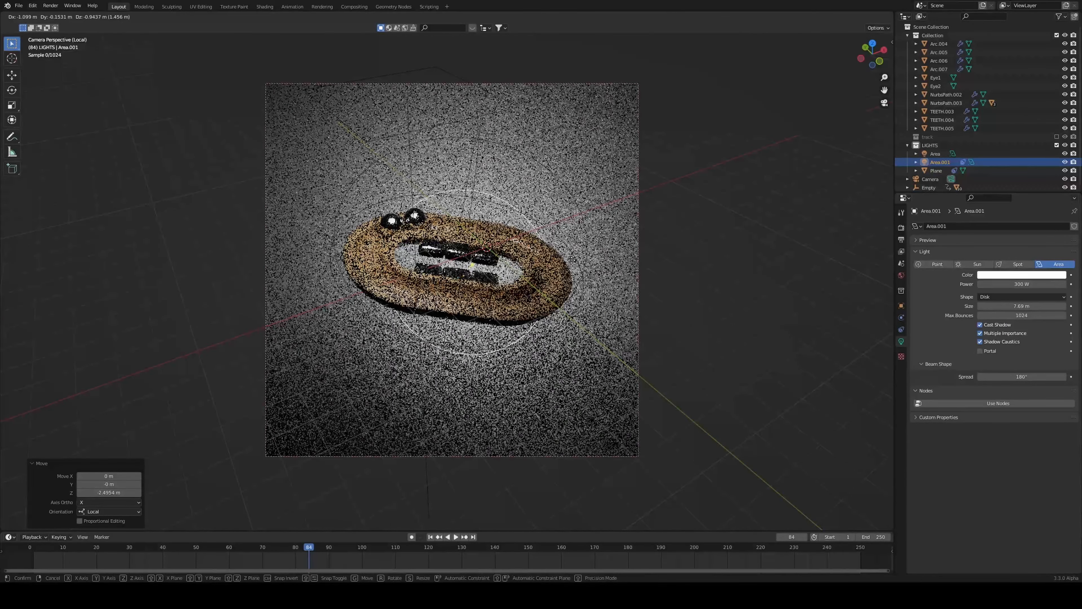
{"action": "left_click", "coordinate": [628, 261]}
Move the backdrop plane and disk light together about -1 m in X and -0.68 m in Z, and save the file.
{"action": "left_click", "coordinate": [607, 244], "text": "shift"}
{"action": "key", "text": "g"}
{"action": "key", "text": "x"}
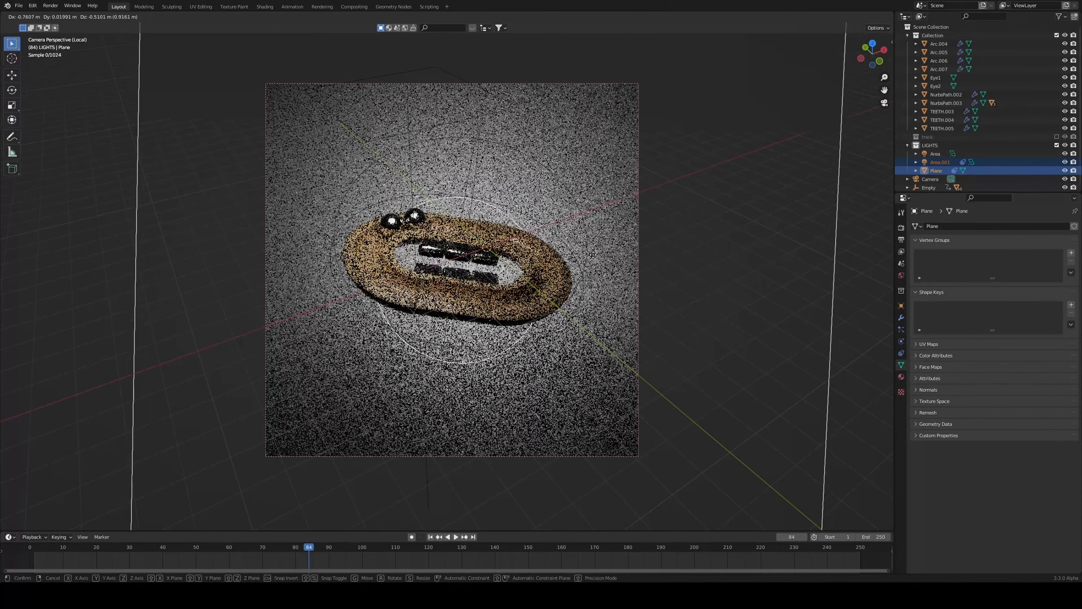
{"action": "left_click", "coordinate": [586, 262]}
{"action": "key", "text": "ctrl+s"}
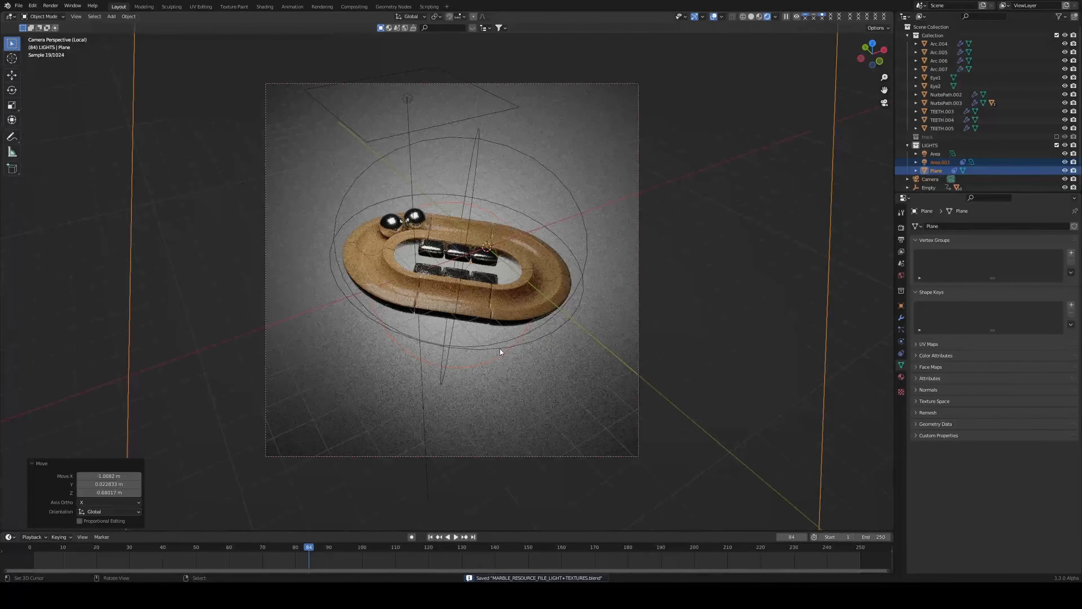
Set the power of the disk light behind the model to 500 W.
{"action": "left_click", "coordinate": [497, 356]}
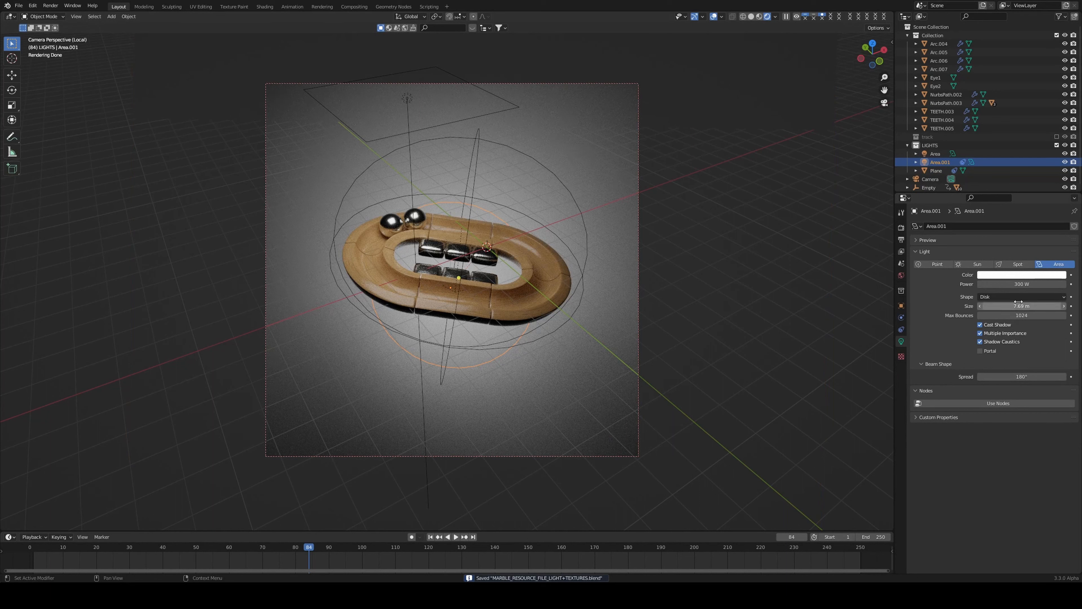
{"action": "left_click", "coordinate": [1020, 284]}
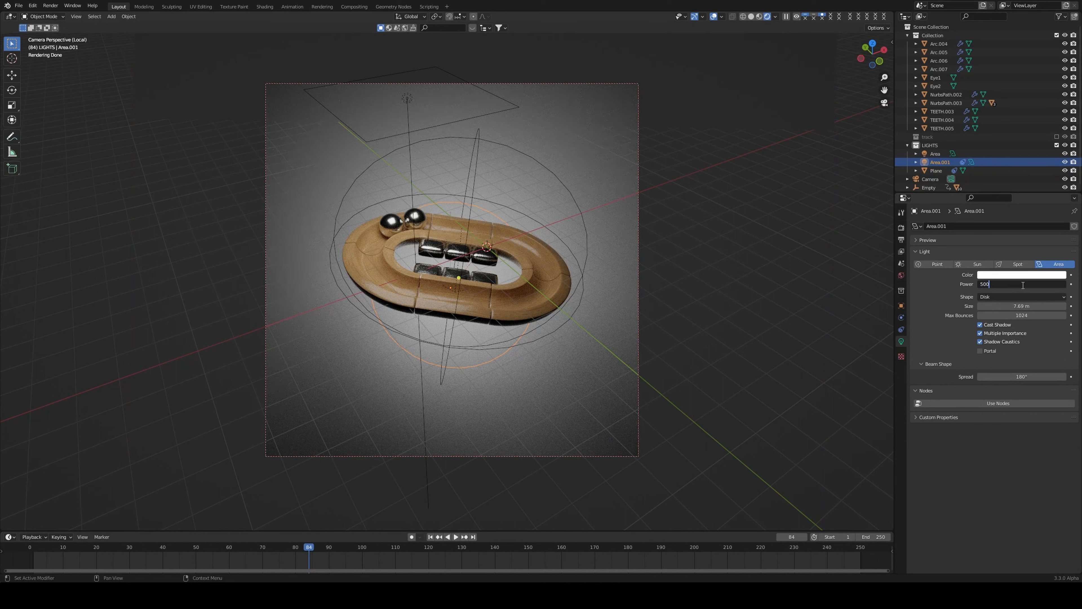
{"action": "key", "text": "Return"}
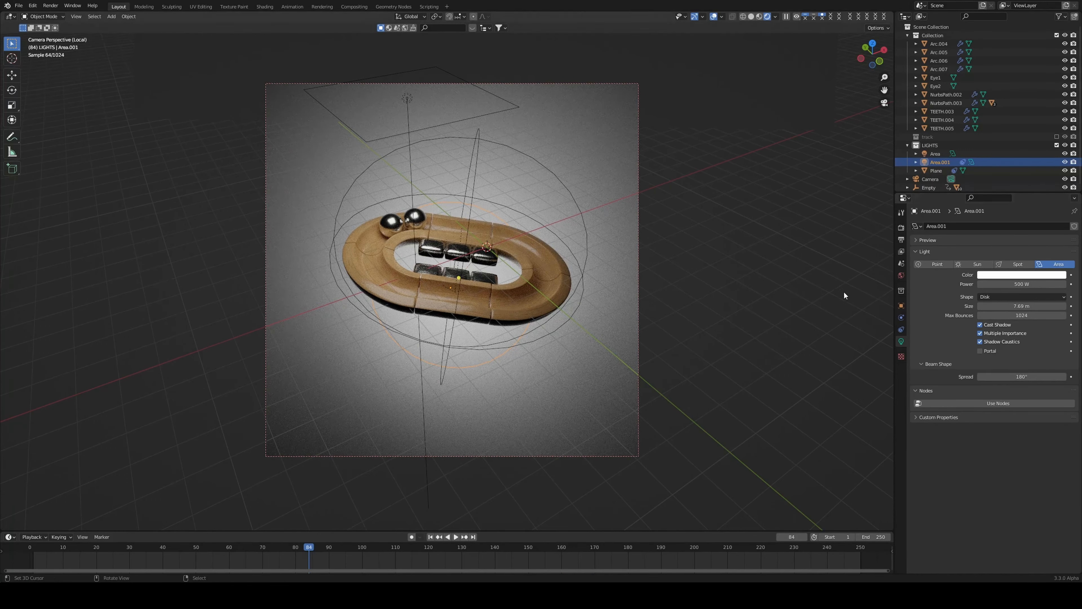
Enlarge the disk light behind the wooden ring to a size of 18.3 m and save the file.
{"action": "left_click_drag", "start_coordinate": [1022, 306], "coordinate": [1072, 306]}
{"action": "key", "text": "ctrl+s"}
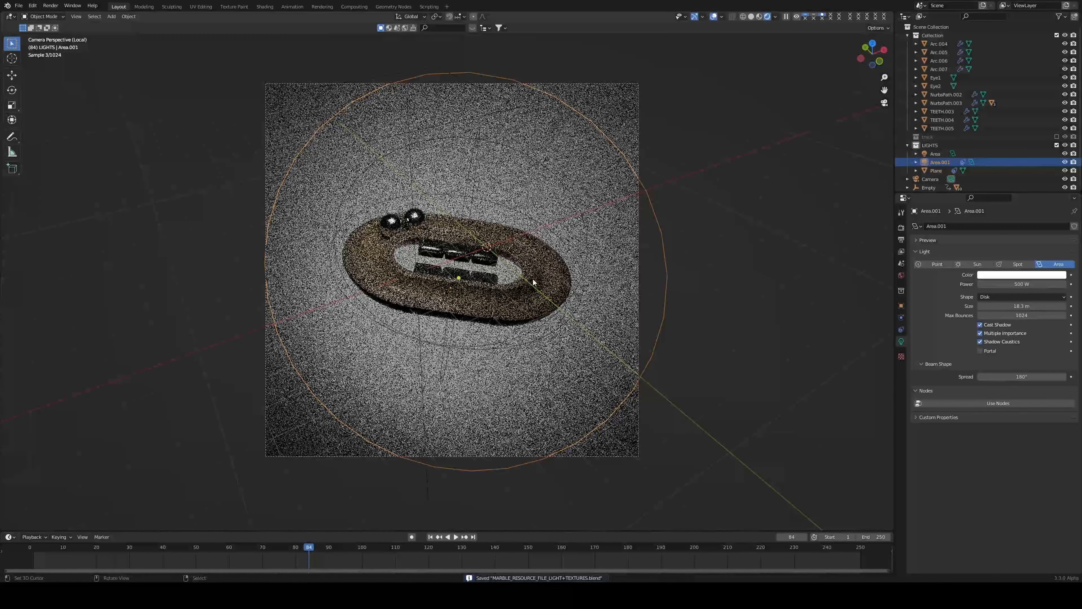
{"action": "left_click", "coordinate": [569, 351]}
{"action": "scroll", "coordinate": [588, 331], "scroll_direction": "up", "scroll_amount": 1}
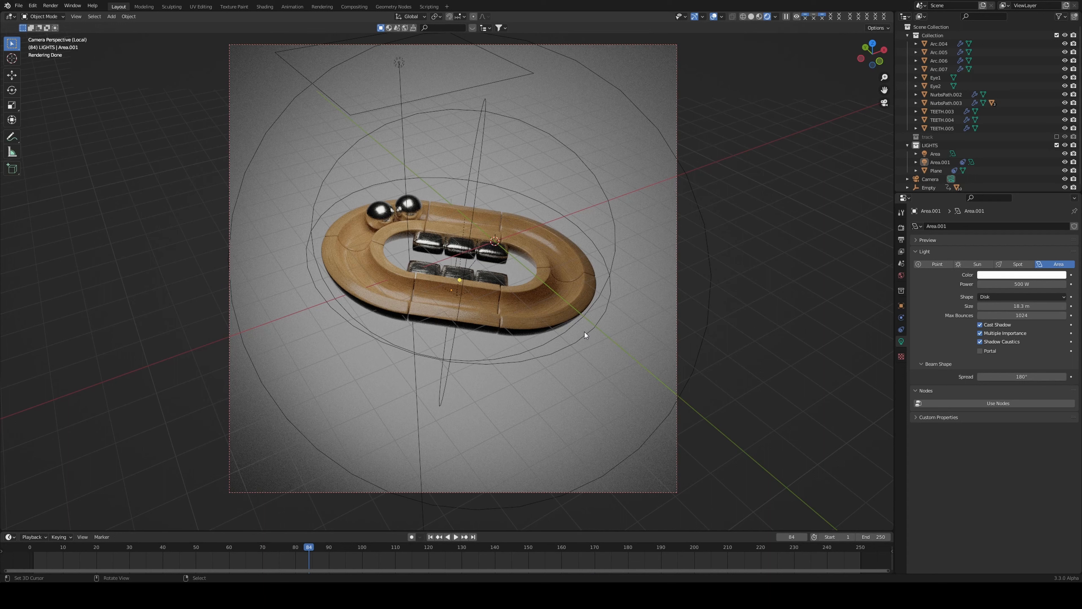
Give the backdrop plane a new material named Background.
{"action": "left_click", "coordinate": [584, 332]}
{"action": "left_click", "coordinate": [902, 376]}
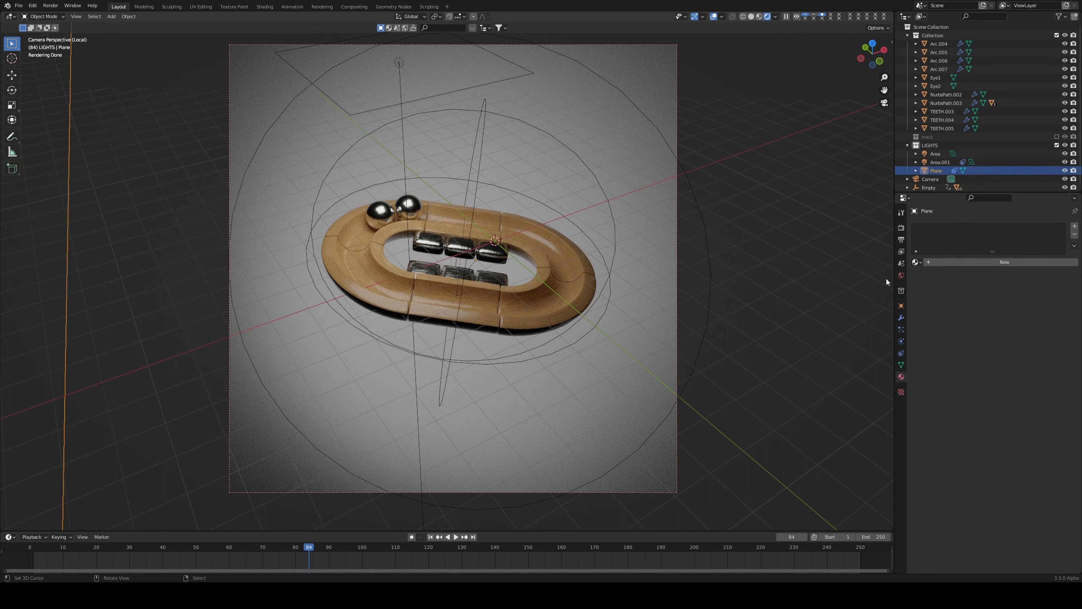
{"action": "left_click", "coordinate": [935, 264]}
{"action": "double_click", "coordinate": [942, 229]}
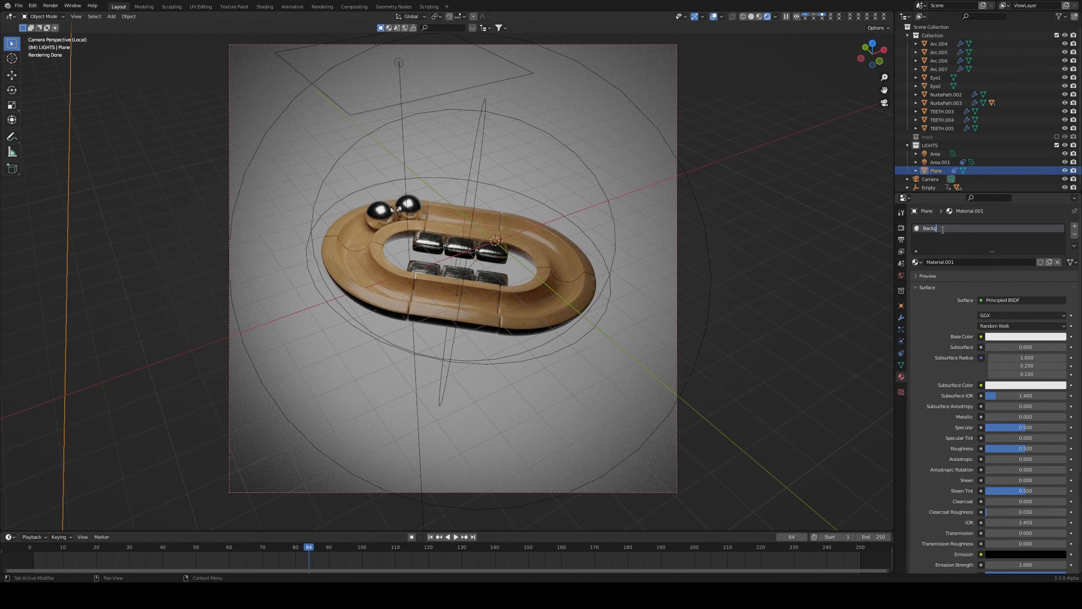
{"action": "type", "text": "Background"}
{"action": "key", "text": "Return"}
Set the Background material's base color to yellow-green and save the file.
{"action": "left_click", "coordinate": [1030, 337]}
{"action": "mouse_move", "coordinate": [1023, 243]}
{"action": "left_mouse_down"}
{"action": "mouse_move", "coordinate": [1018, 264]}
{"action": "mouse_move", "coordinate": [1004, 250]}
{"action": "left_mouse_up"}
{"action": "key", "text": "ctrl+s"}
{"action": "scroll", "coordinate": [561, 293], "scroll_direction": "up", "scroll_amount": 2}
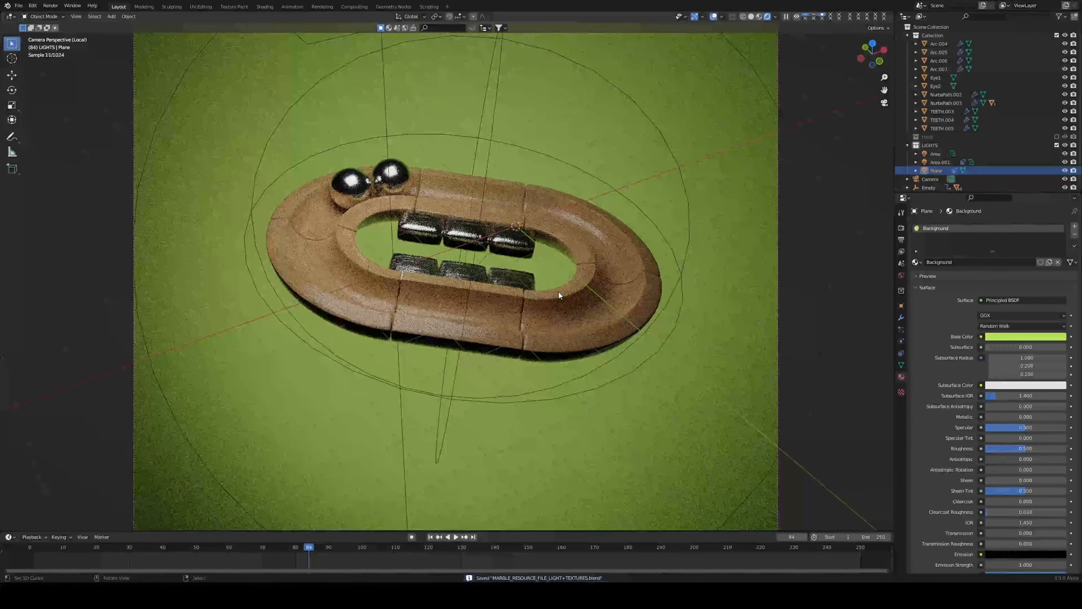
{"action": "scroll", "coordinate": [558, 293], "scroll_direction": "down", "scroll_amount": 3}
Move the square area light above the ring about 1.49 m in X, -0.34 m in Y and 0.66 m in Z.
{"action": "left_click", "coordinate": [407, 100]}
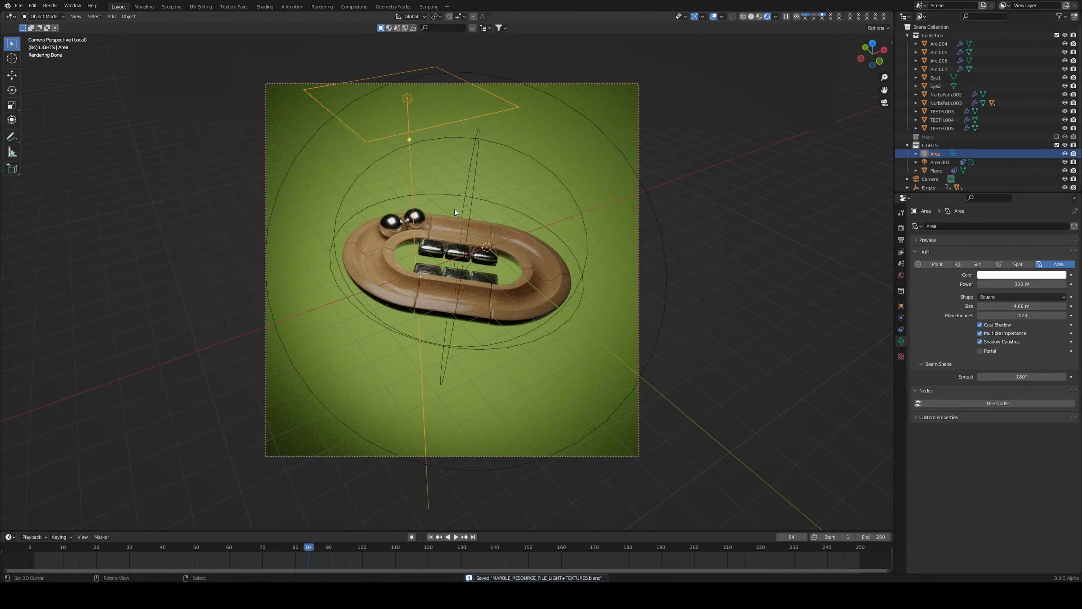
{"action": "scroll", "coordinate": [456, 209], "scroll_direction": "up", "scroll_amount": 1}
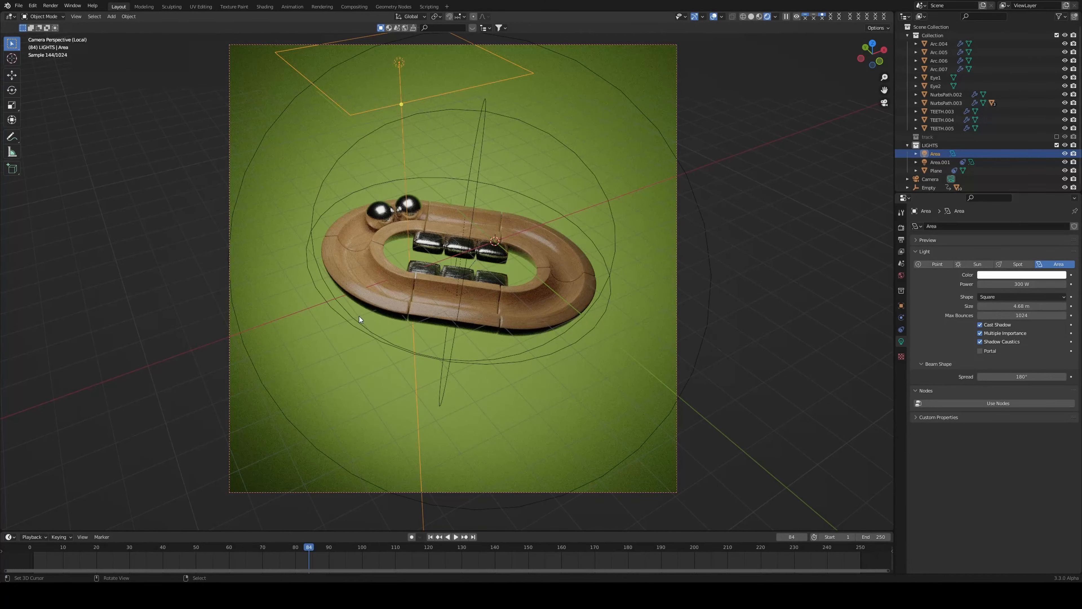
{"action": "scroll", "coordinate": [366, 302], "scroll_direction": "up", "scroll_amount": 5}
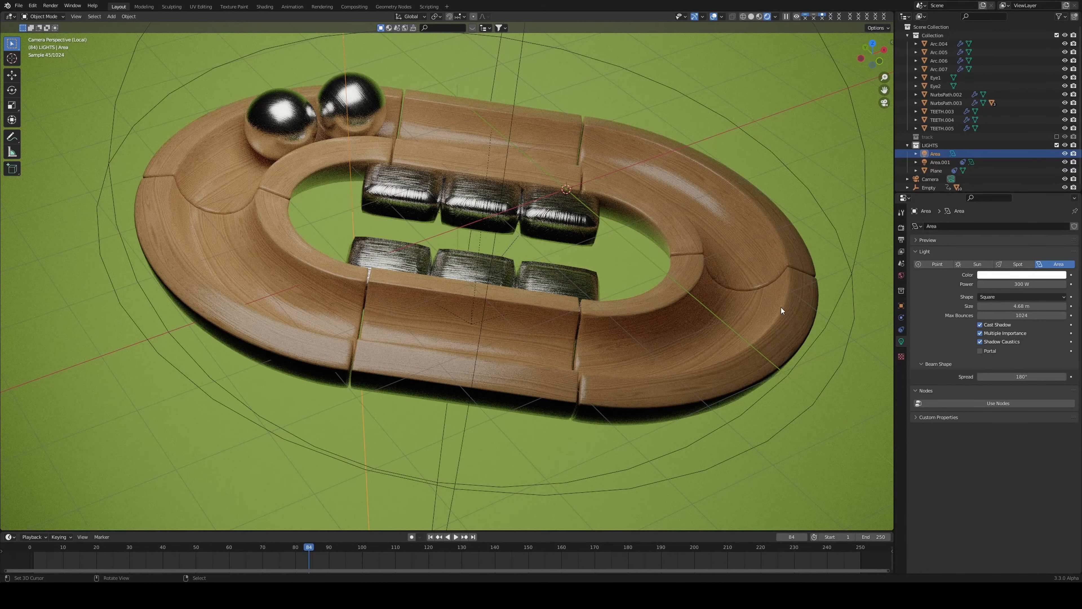
{"action": "scroll", "coordinate": [682, 185], "scroll_direction": "down", "scroll_amount": 4}
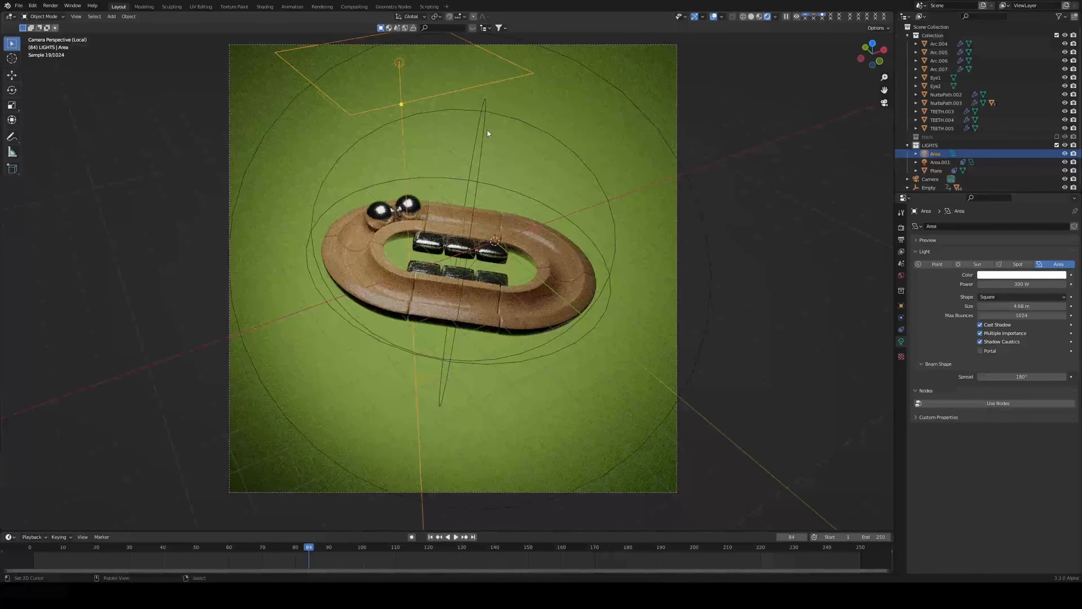
{"action": "key", "text": "g"}
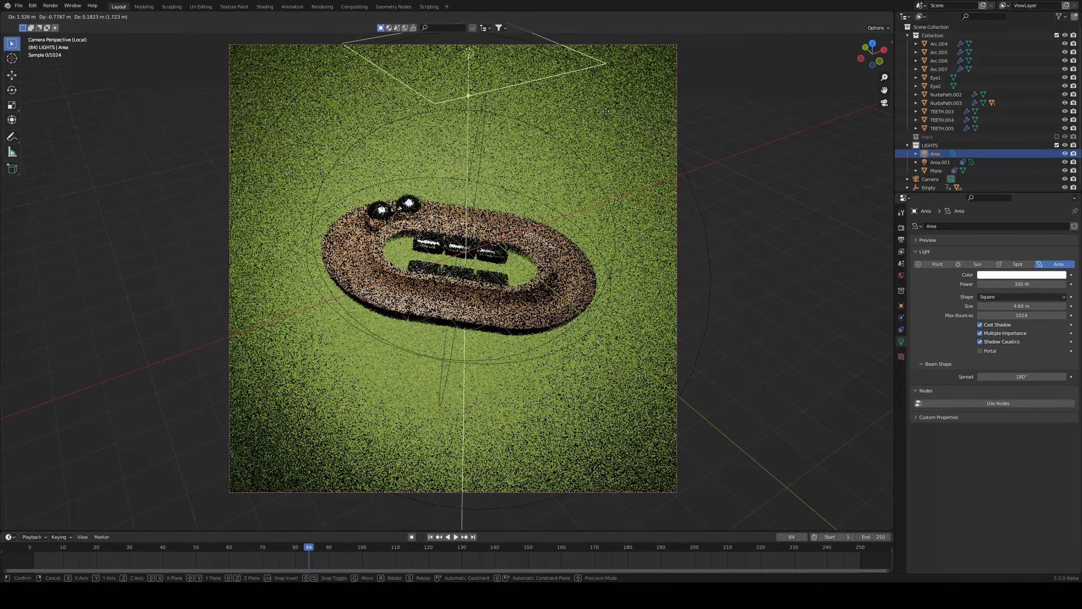
{"action": "left_click", "coordinate": [592, 108]}
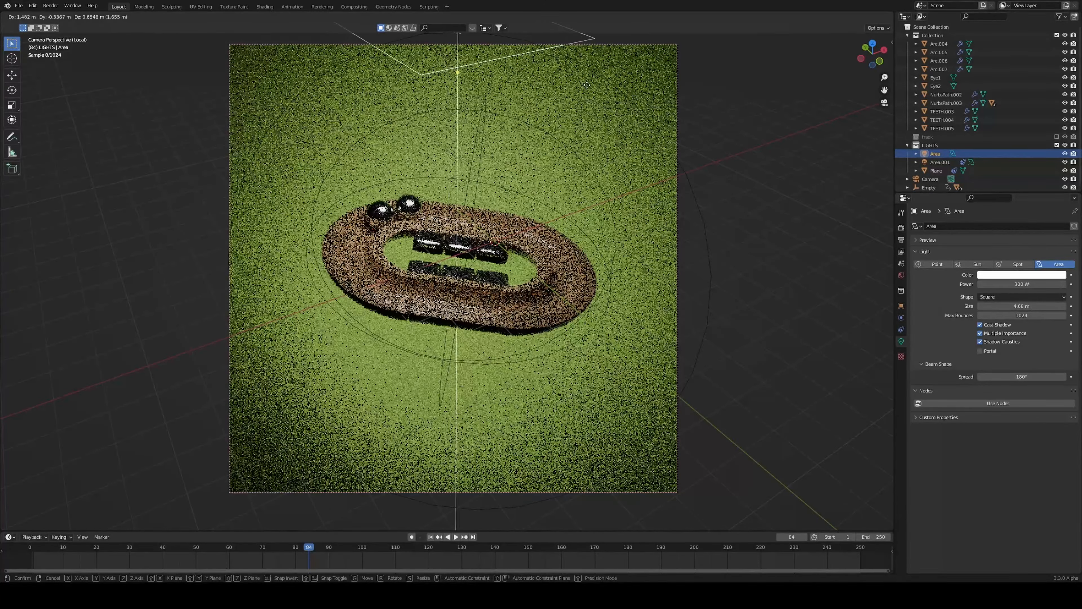
Shift the square area light horizontally about -1.76 m in X and 0.95 m in Y, lower it along its local Z, and save the file.
{"action": "key", "text": "g"}
{"action": "key", "text": "shift+z"}
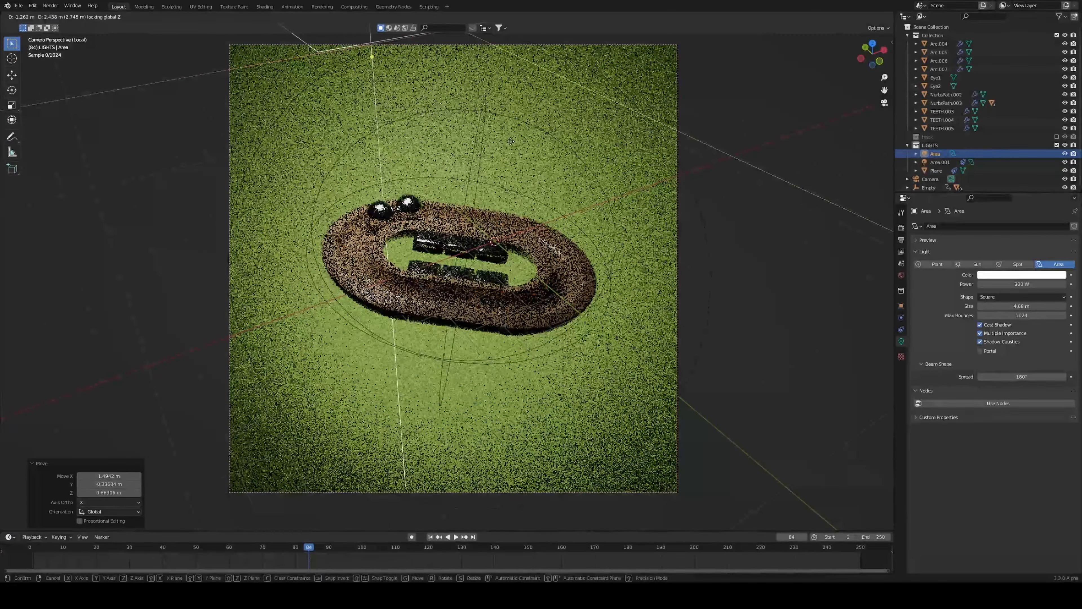
{"action": "key", "text": "z"}
{"action": "key", "text": "z"}
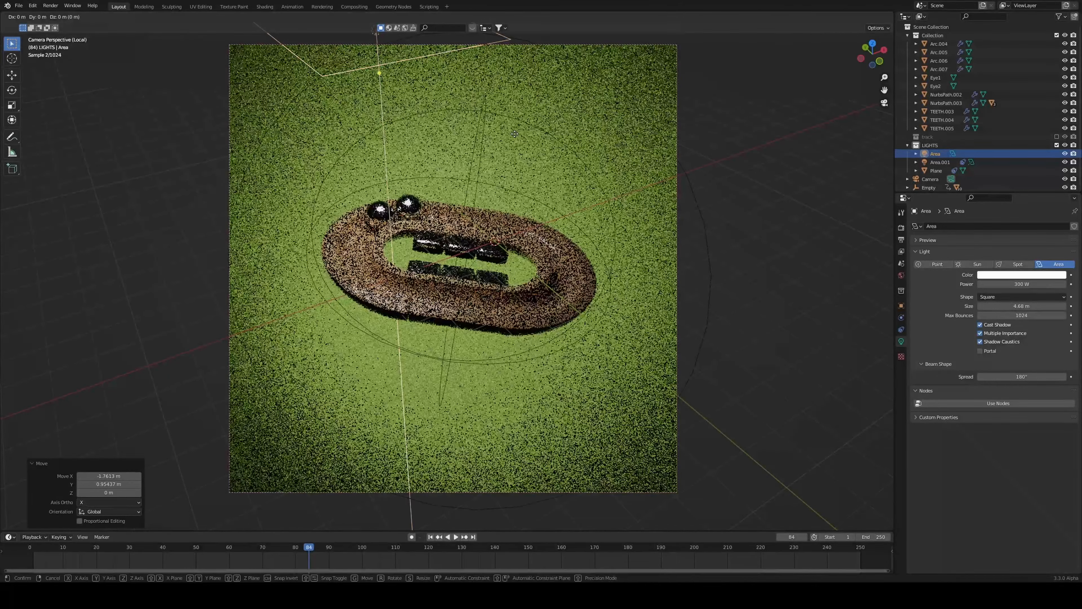
{"action": "left_click", "coordinate": [550, 188]}
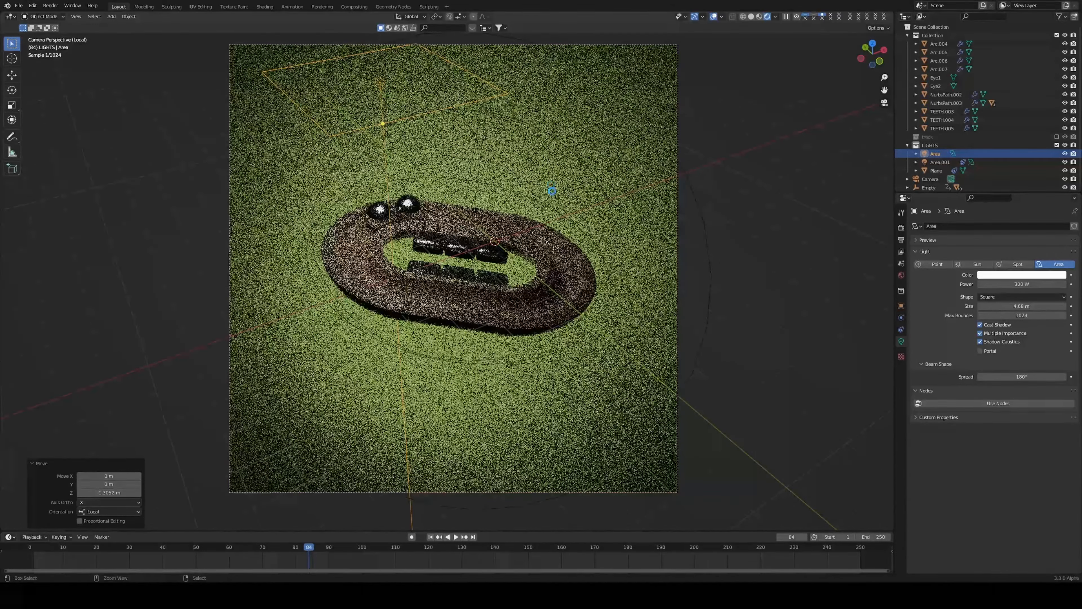
{"action": "key", "text": "ctrl+s"}
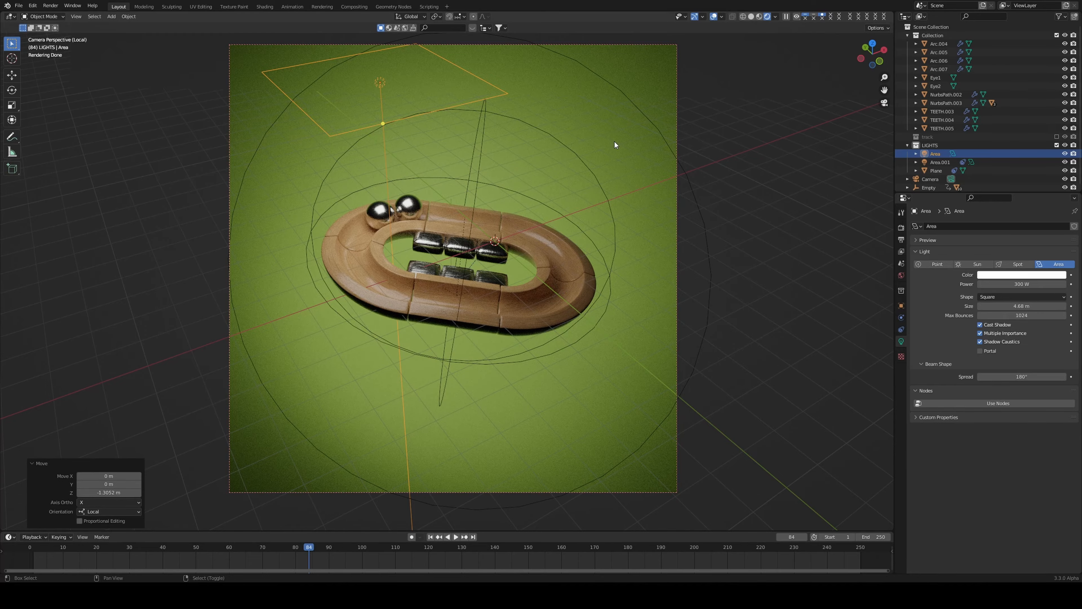
Duplicate the square area light and place the copy about 5.62 m in X, -2.9 m in Y and 0.53 m in Z away.
{"action": "key", "text": "shift+d"}
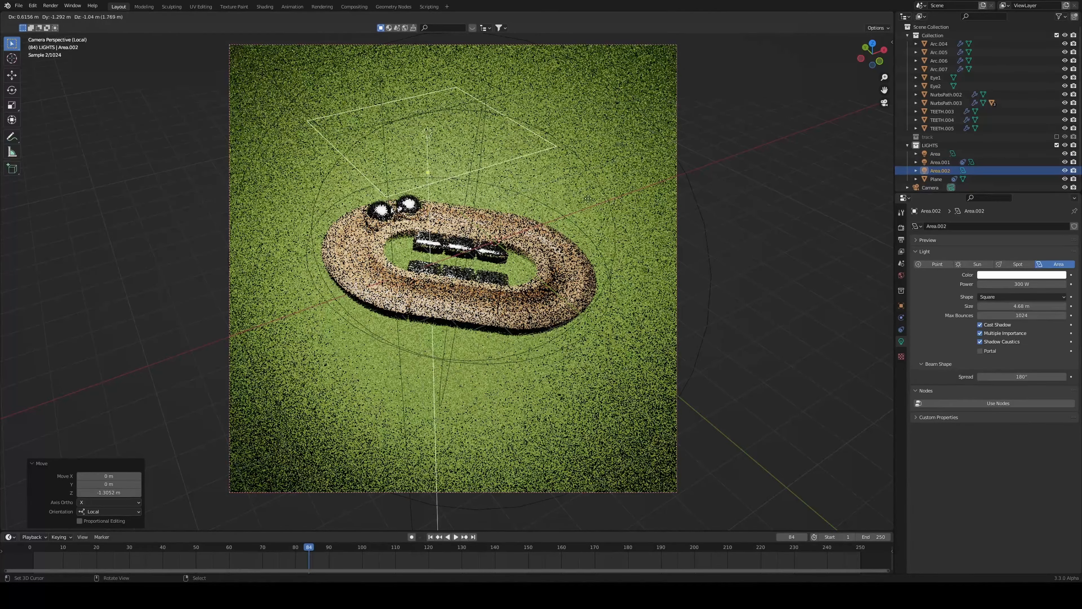
{"action": "left_click", "coordinate": [768, 124]}
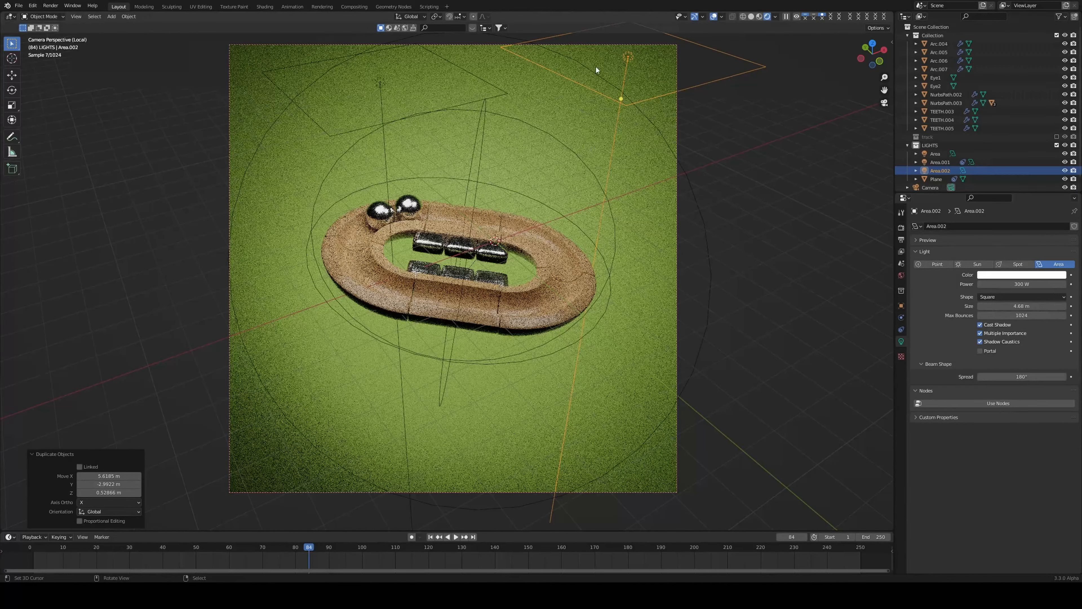
Move the backdrop plane about 6.3 m along its local Z, farther behind the wooden ring.
{"action": "left_click", "coordinate": [452, 259]}
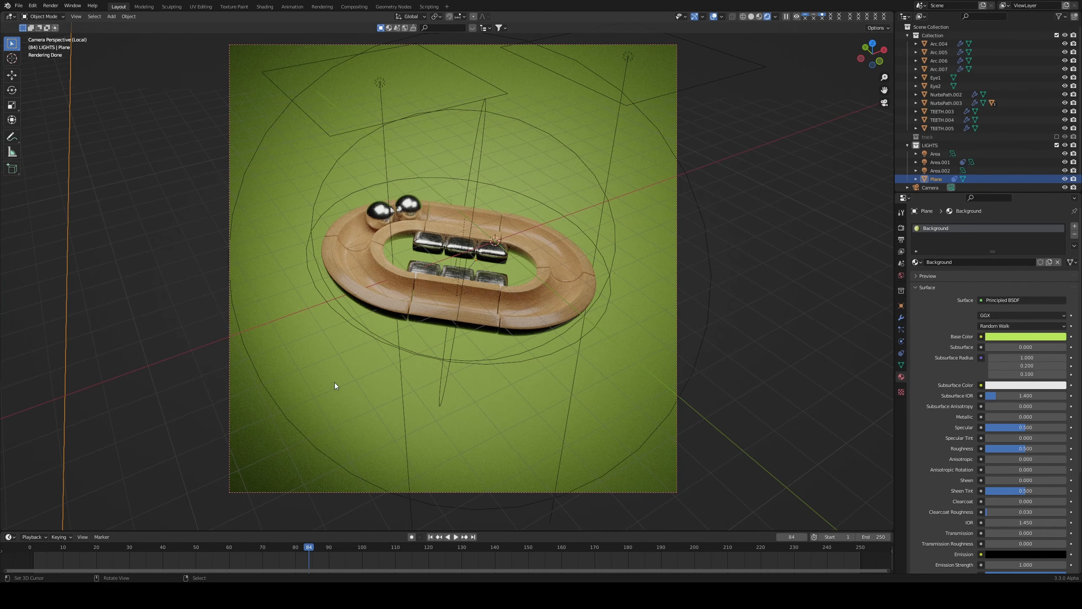
{"action": "key", "text": "g"}
{"action": "key", "text": "z"}
{"action": "key", "text": "z"}
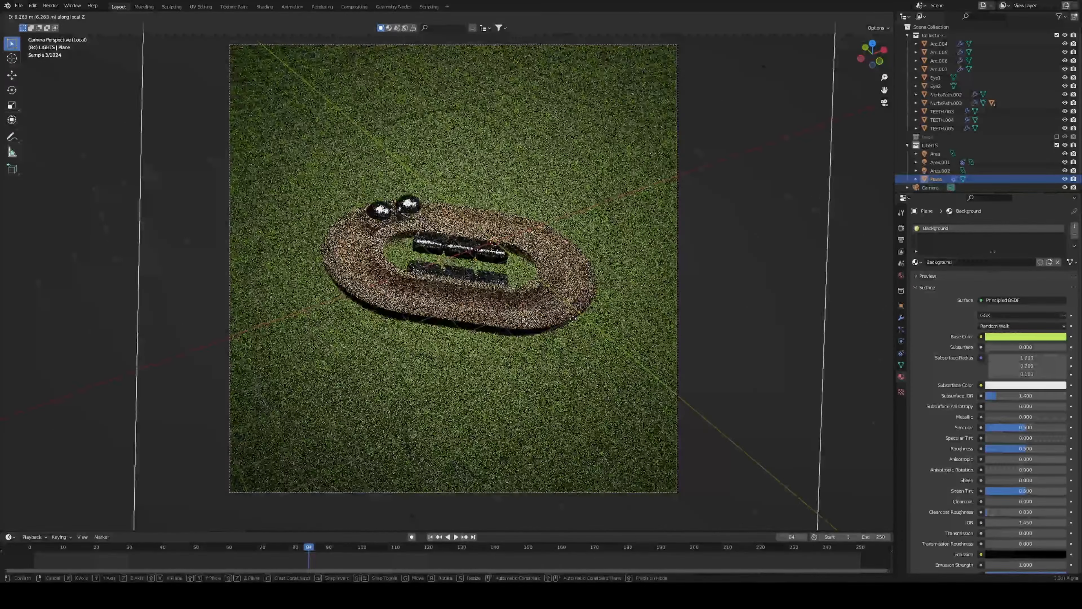
{"action": "left_click", "coordinate": [573, 319]}
Move the disk light along its local Z toward the backdrop, save the file, and nudge the light slightly in the camera view.
{"action": "middle_click_drag", "start_coordinate": [633, 309], "coordinate": [566, 293]}
{"action": "left_click", "coordinate": [582, 301]}
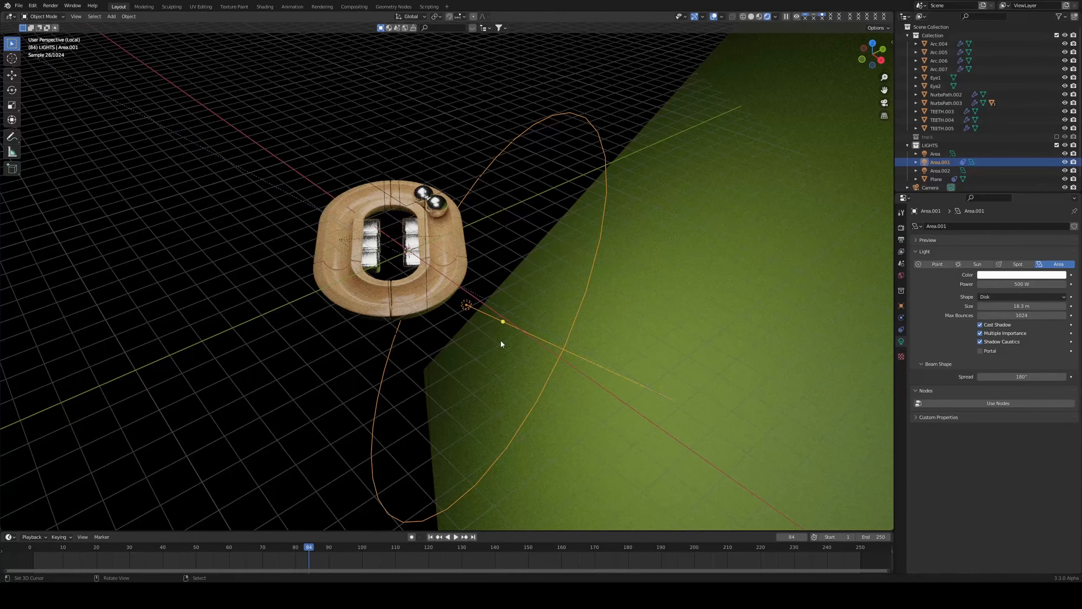
{"action": "key", "text": "g"}
{"action": "key", "text": "z"}
{"action": "key", "text": "z"}
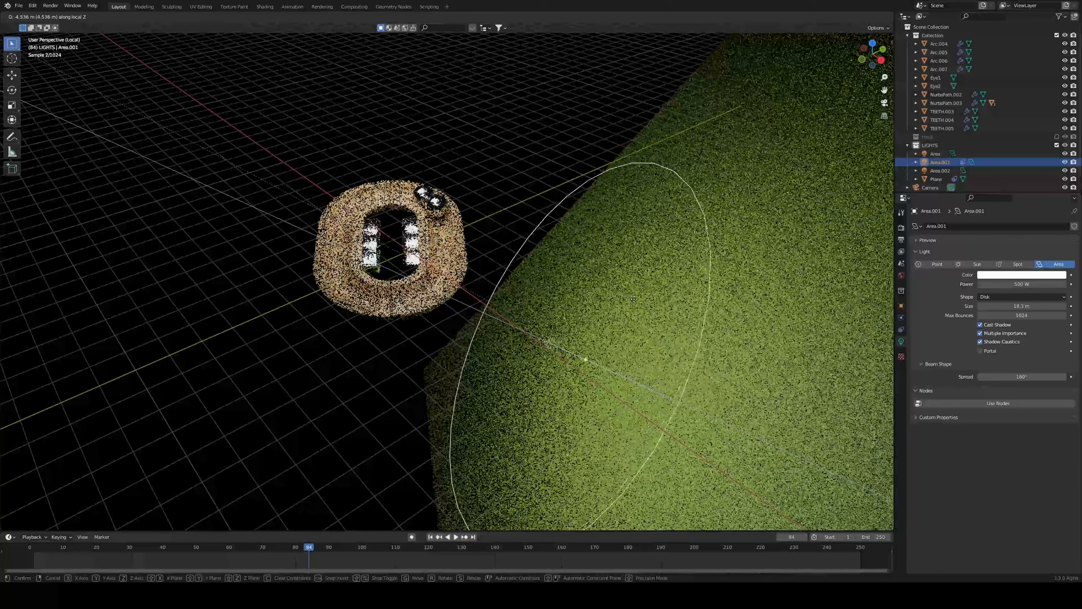
{"action": "left_click", "coordinate": [653, 307]}
{"action": "key", "text": "KP_0"}
{"action": "key", "text": "ctrl+s"}
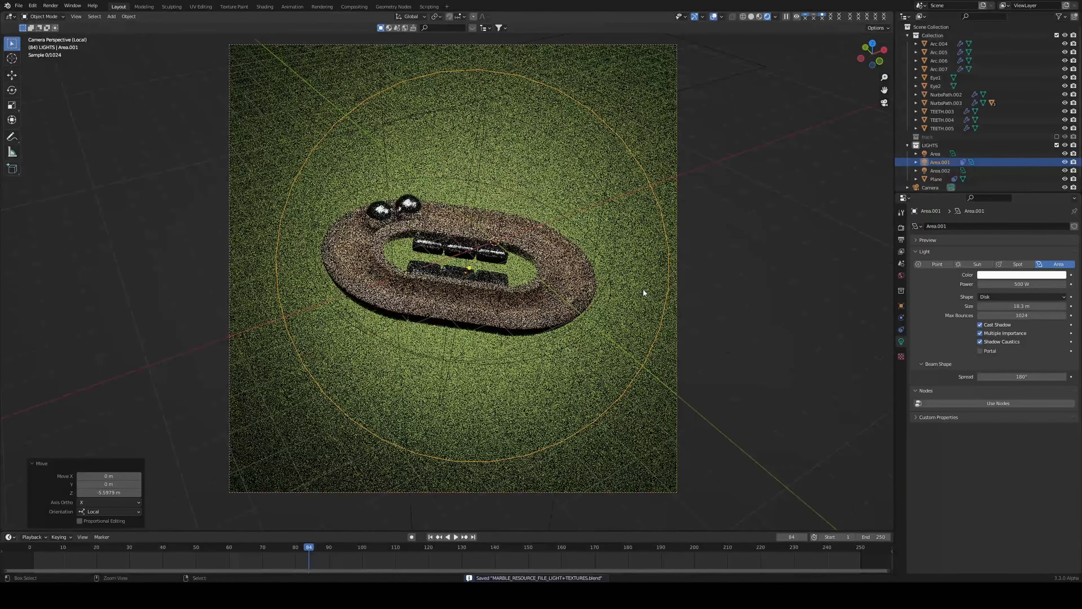
{"action": "key", "text": "g"}
{"action": "left_click", "coordinate": [664, 290]}
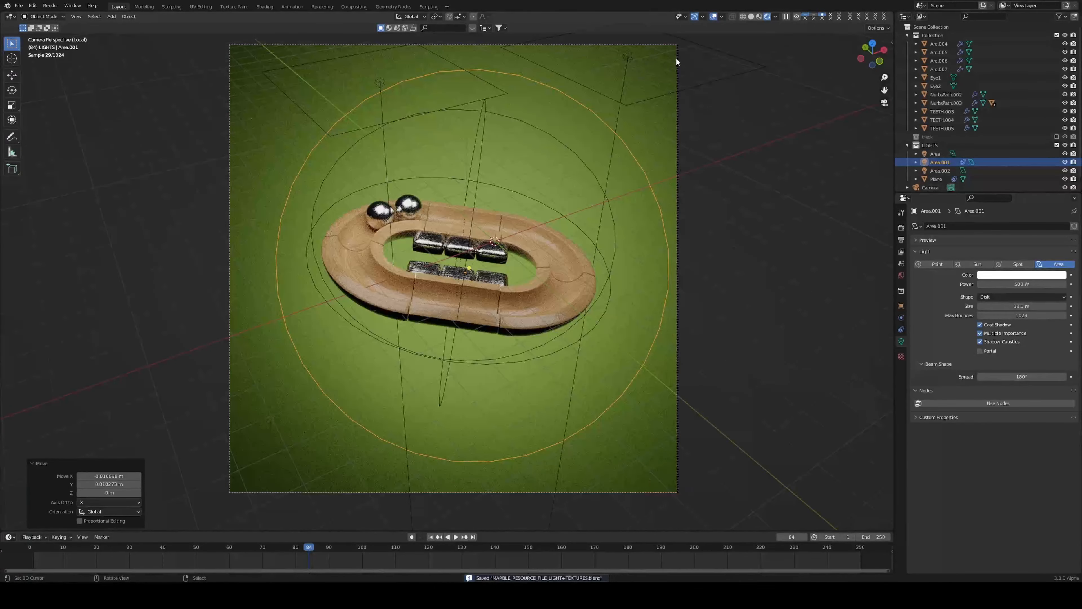
Enlarge the disk light to 24.5 m, set its power to 650 W, and save the file.
{"action": "left_click_drag", "start_coordinate": [1022, 306], "coordinate": [1061, 306]}
{"action": "left_click", "coordinate": [1020, 283]}
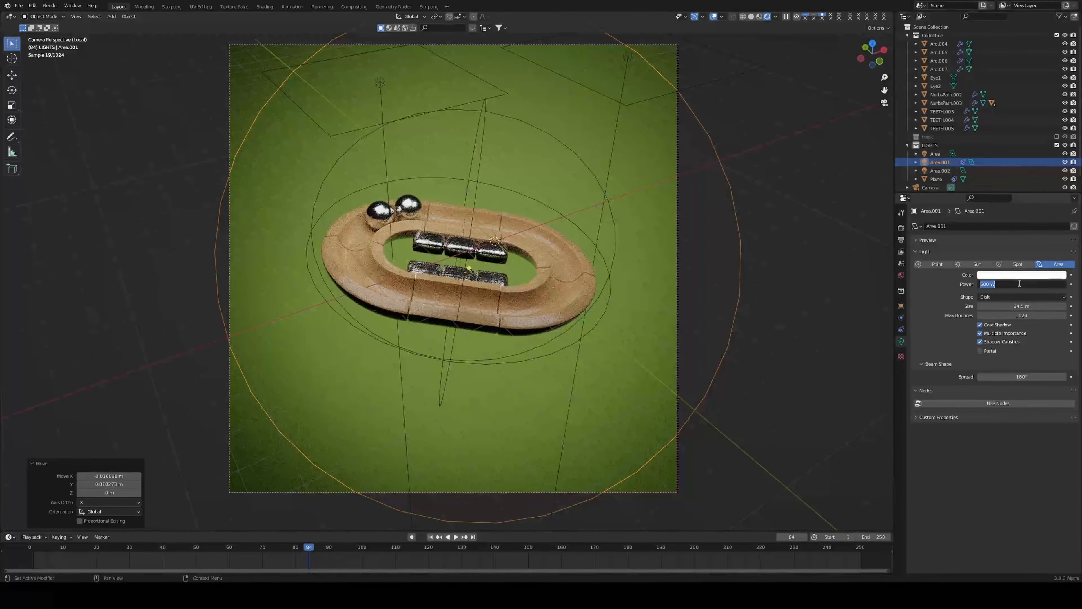
{"action": "type", "text": "0"}
{"action": "key", "text": "Return"}
{"action": "key", "text": "ctrl+s"}
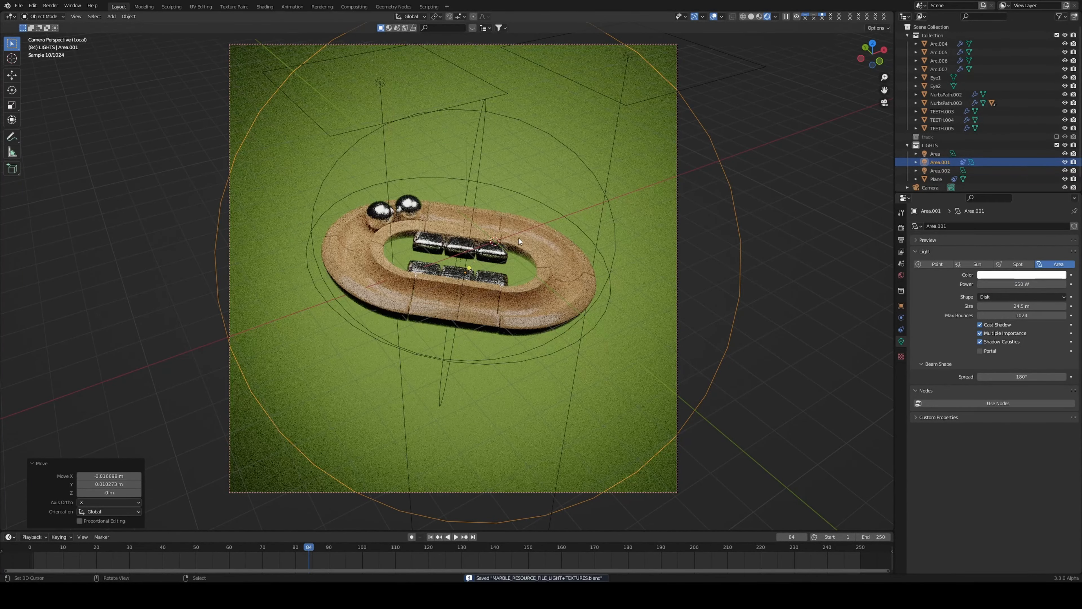
Hide the viewport overlays and gizmos for an unobstructed camera view of the lit model.
{"action": "scroll", "coordinate": [519, 238], "scroll_direction": "up", "scroll_amount": 2}
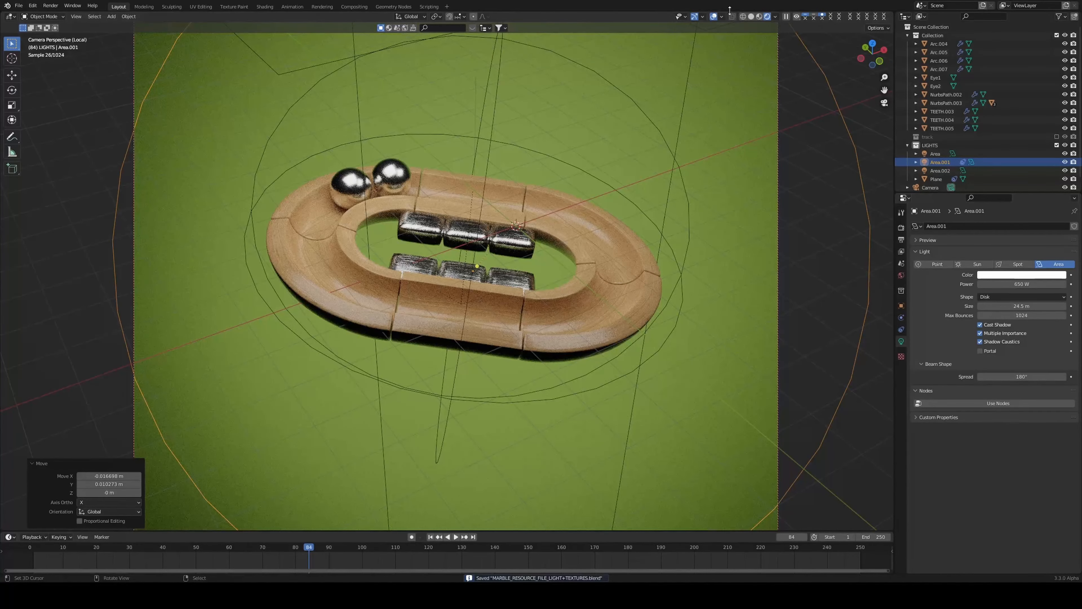
{"action": "left_click", "coordinate": [715, 18]}
{"action": "scroll", "coordinate": [628, 232], "scroll_direction": "down", "scroll_amount": 1}
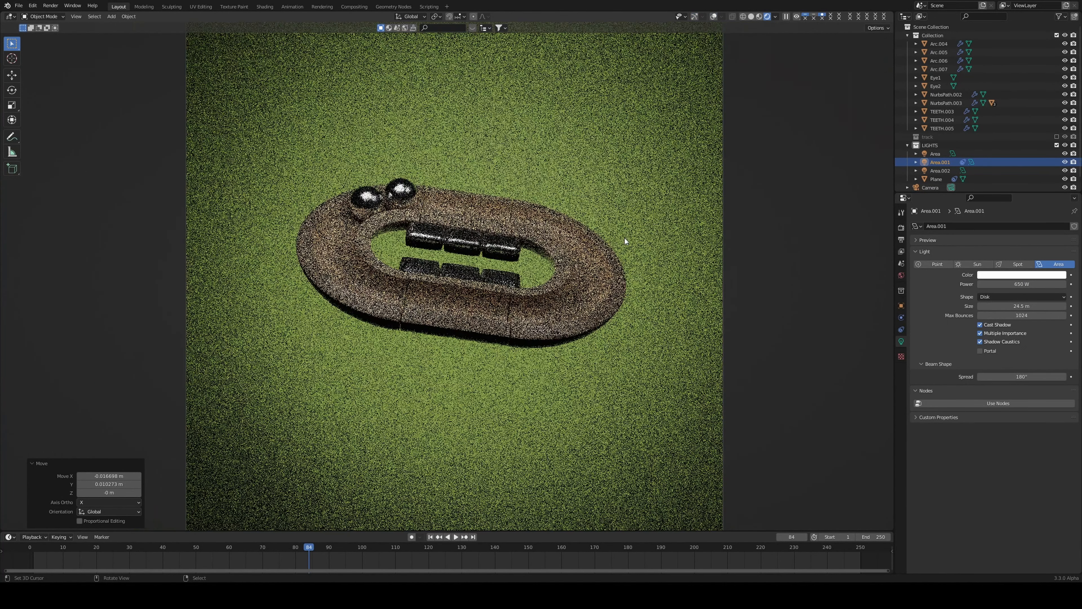
Play the animation to check the lighting across the ring's motion, stop at frame 92, and save the file.
{"action": "key", "text": "space"}
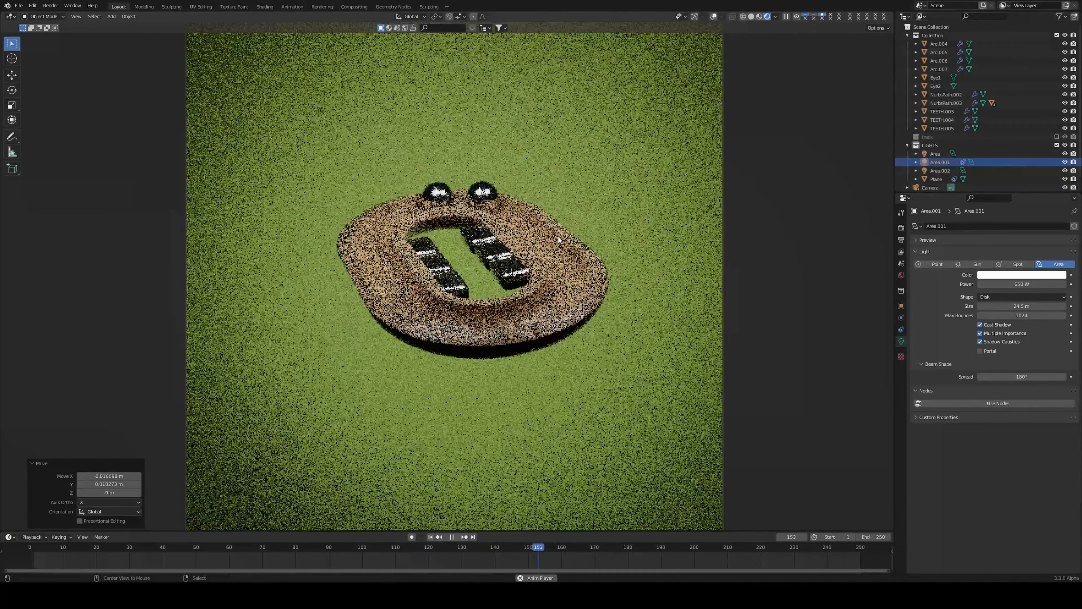
{"action": "key", "text": "space"}
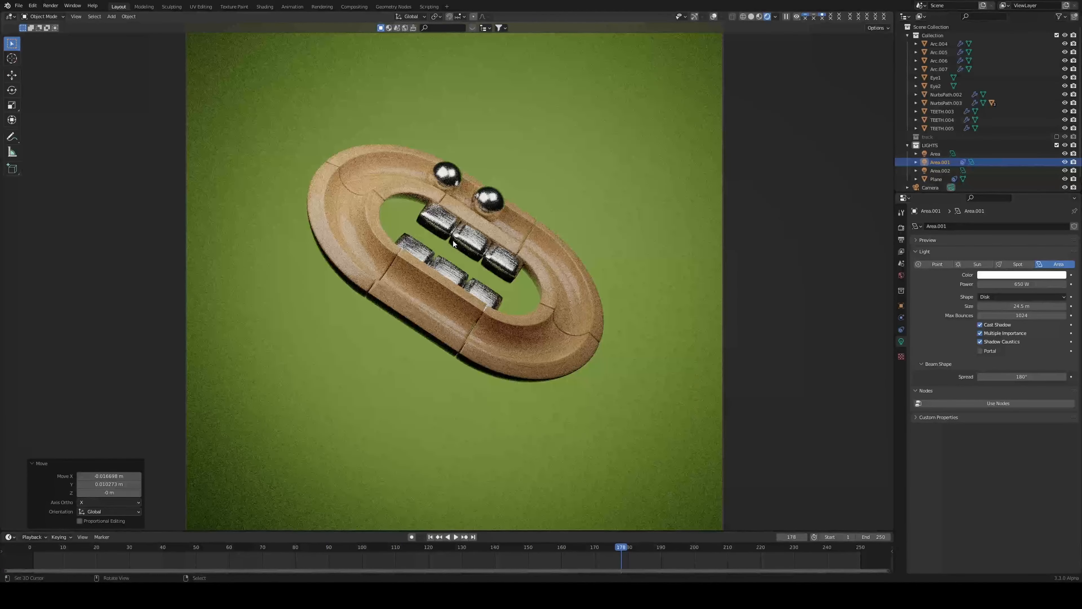
{"action": "key", "text": "space"}
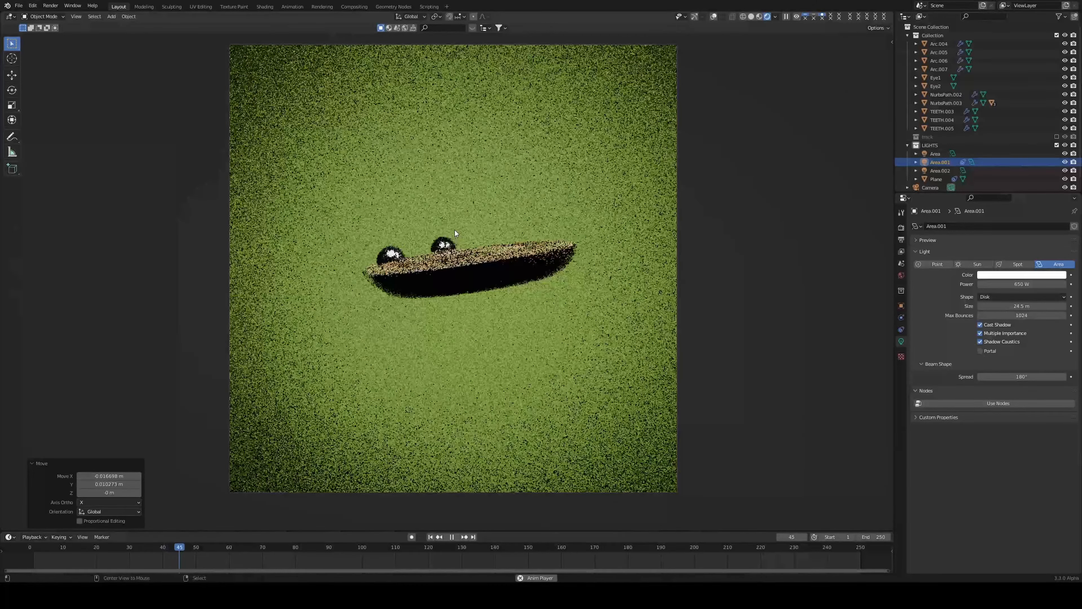
{"action": "key", "text": "space"}
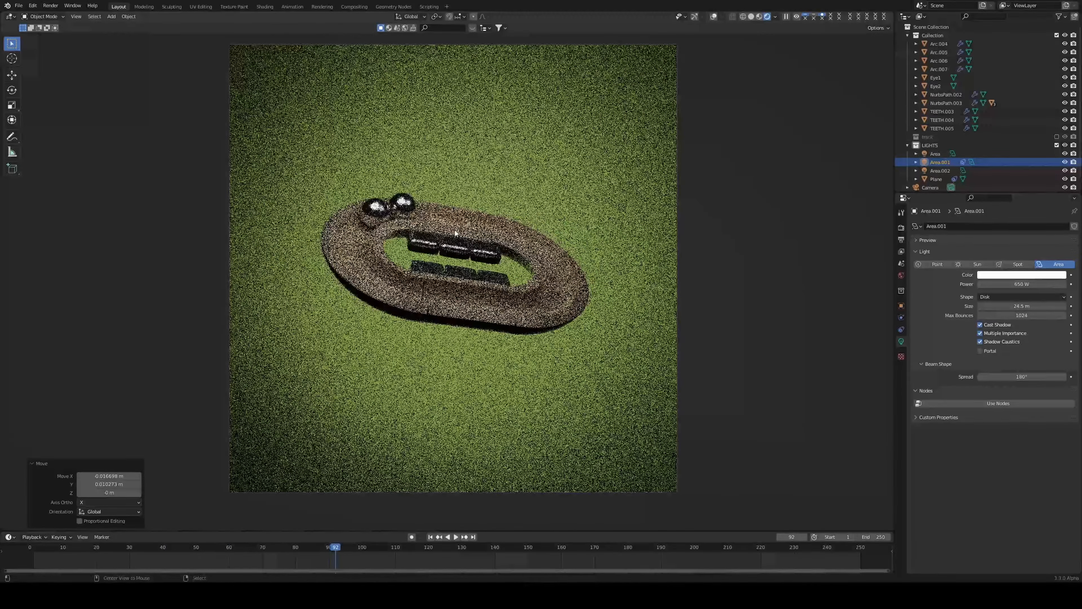
{"action": "key", "text": "ctrl+s"}
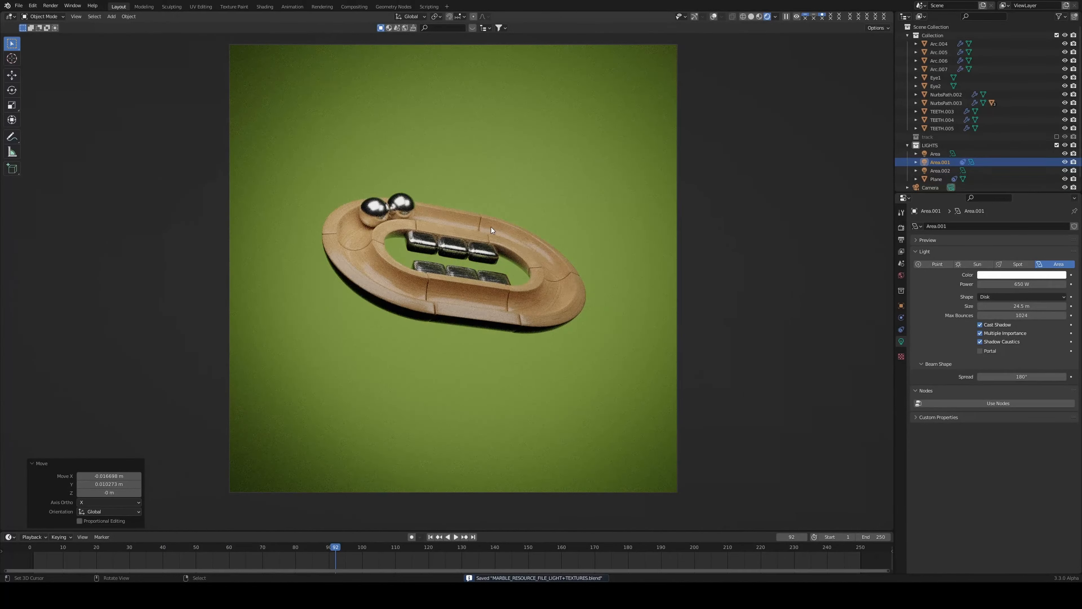
Turn the viewport overlays and gizmos back on in the camera view.
{"action": "left_click", "coordinate": [713, 16]}
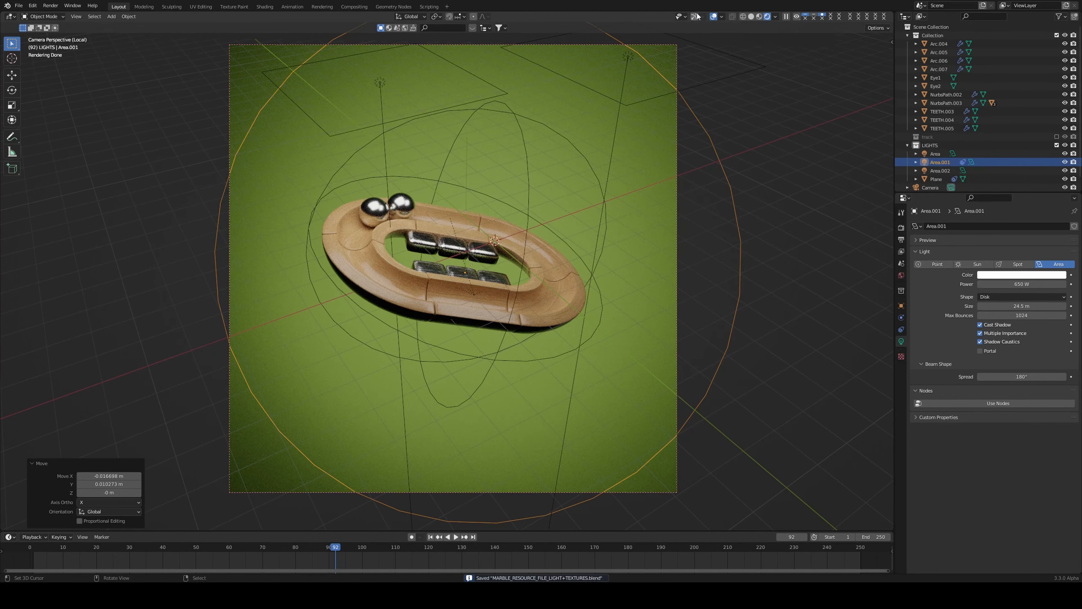
{"action": "left_click", "coordinate": [695, 16]}
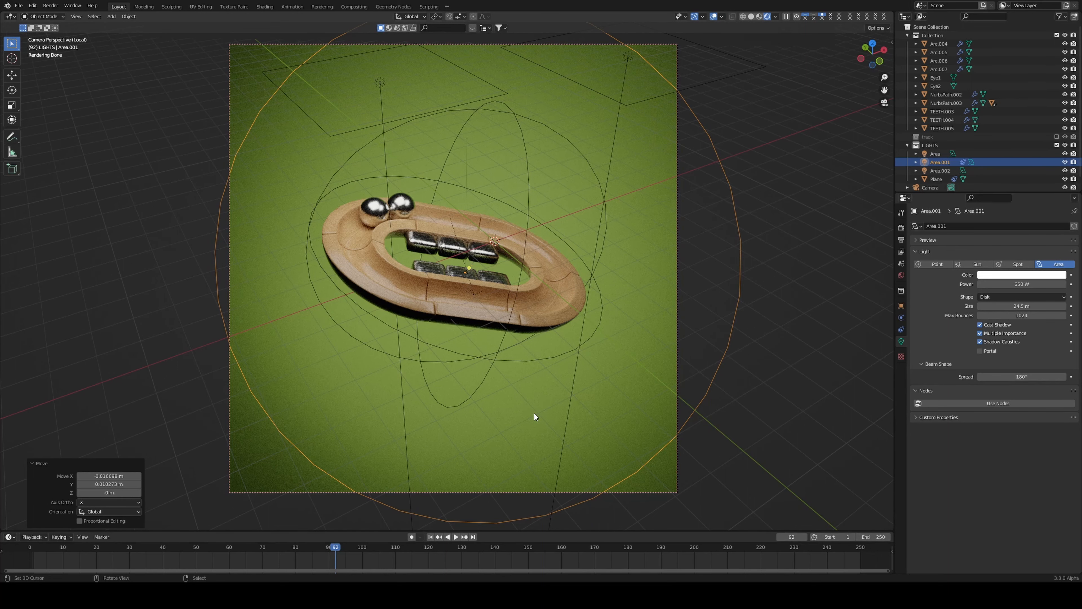
{"action": "scroll", "coordinate": [504, 357], "scroll_direction": "up", "scroll_amount": 2}
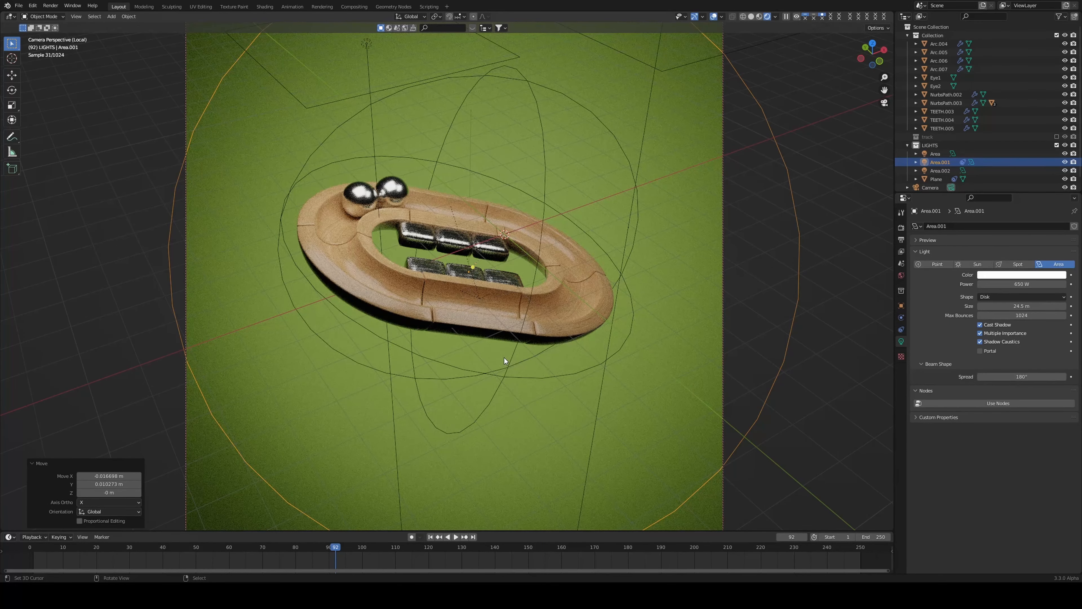